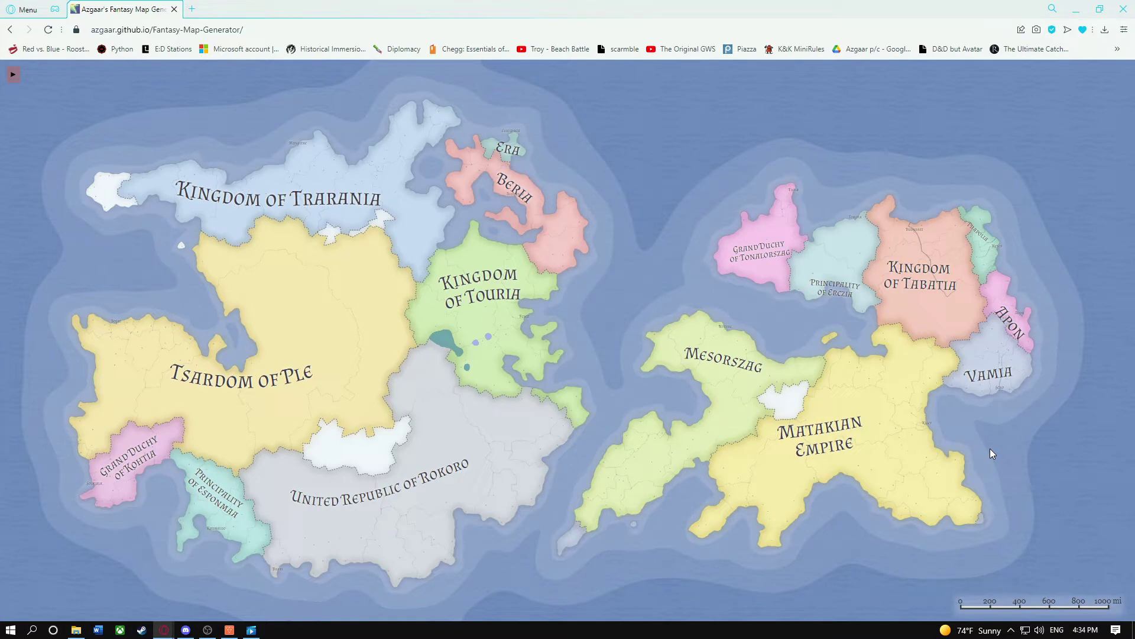
- Keep the Default style preset and thin the city icon outlines to stroke width 1.09
left_click(13, 74)
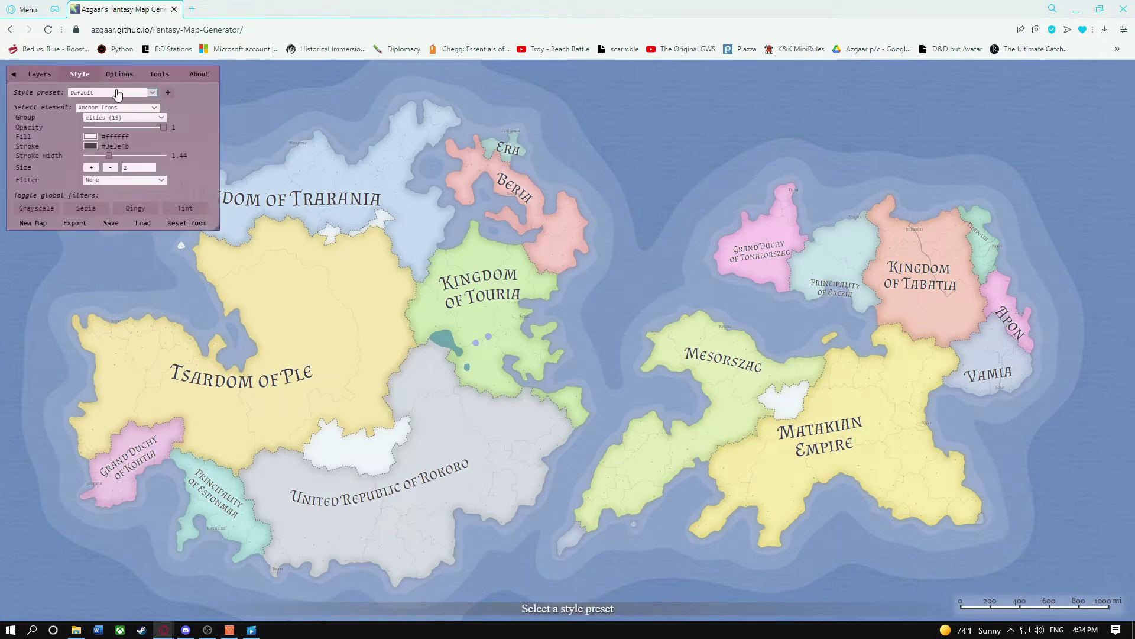
left_click(151, 95)
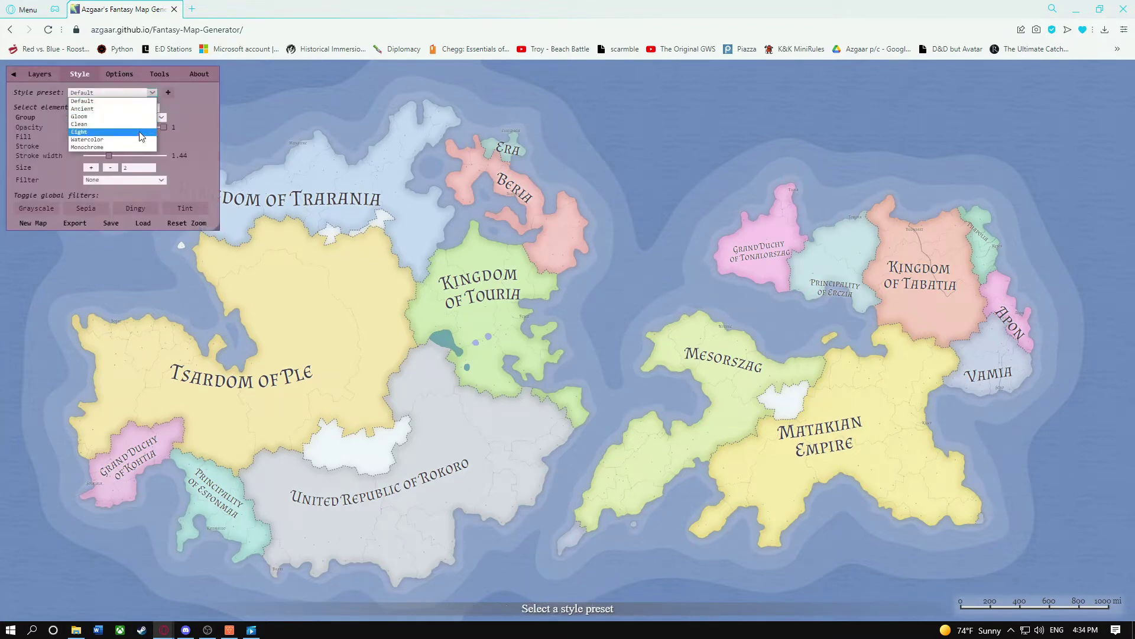
left_click(152, 96)
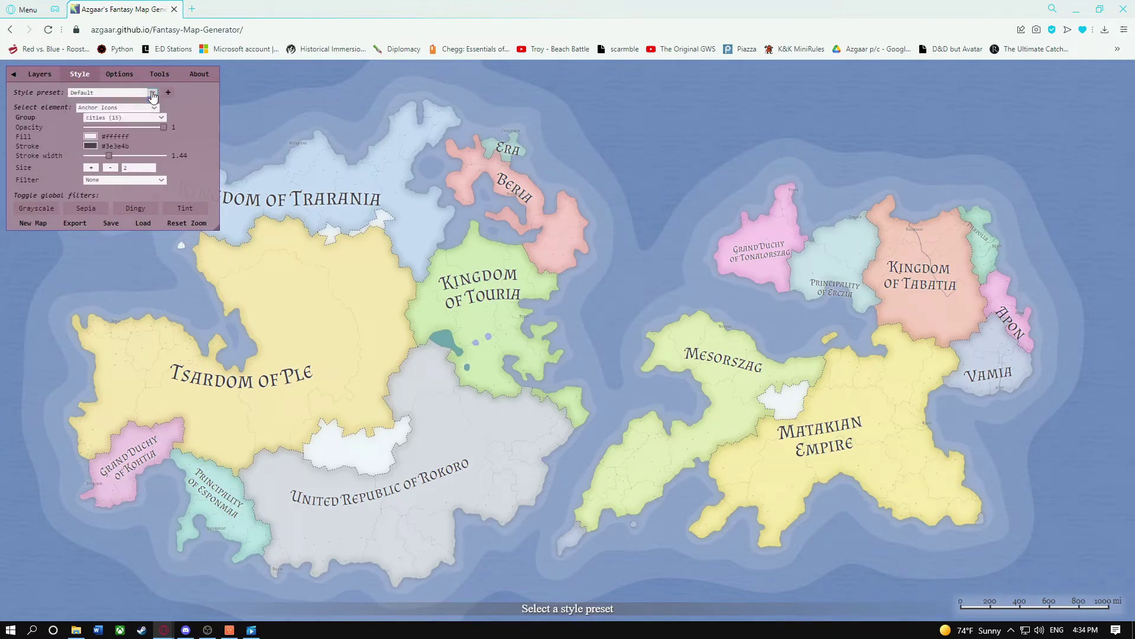
mouse_move(164, 128)
left_mouse_down()
mouse_move(120, 133)
mouse_move(171, 127)
left_mouse_up()
mouse_move(109, 157)
left_mouse_down()
mouse_move(141, 158)
mouse_move(104, 158)
left_mouse_up()
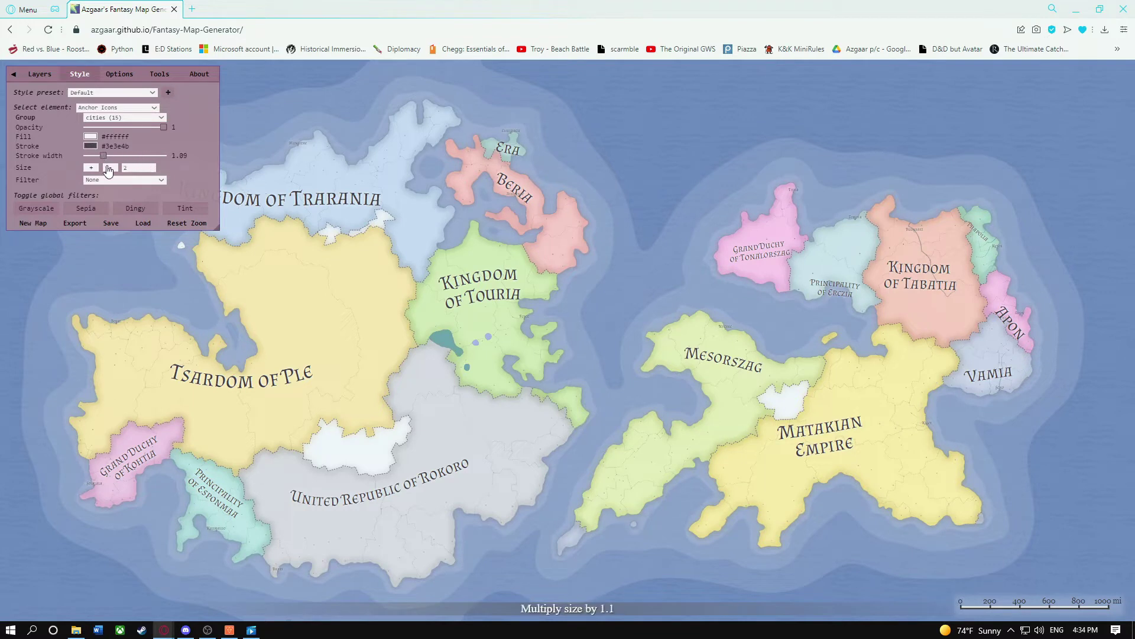
left_click(108, 179)
- Select States and set the state fill body opacity to 0.7
left_click(116, 107)
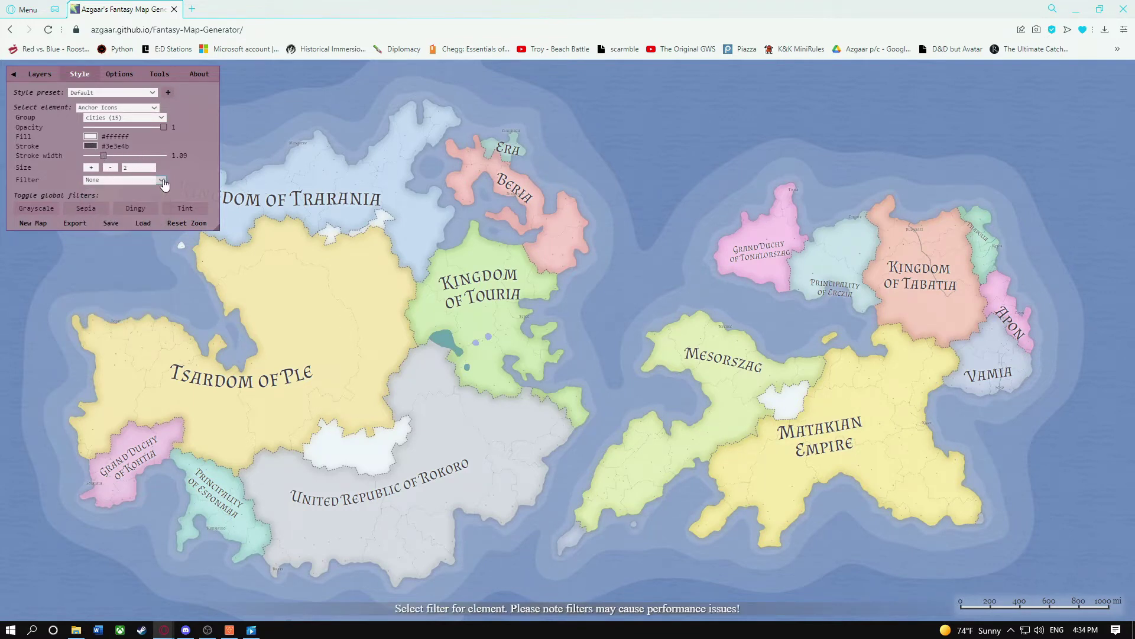
left_click(115, 107)
scroll(135, 232, "down", 1)
scroll(134, 232, "down", 3)
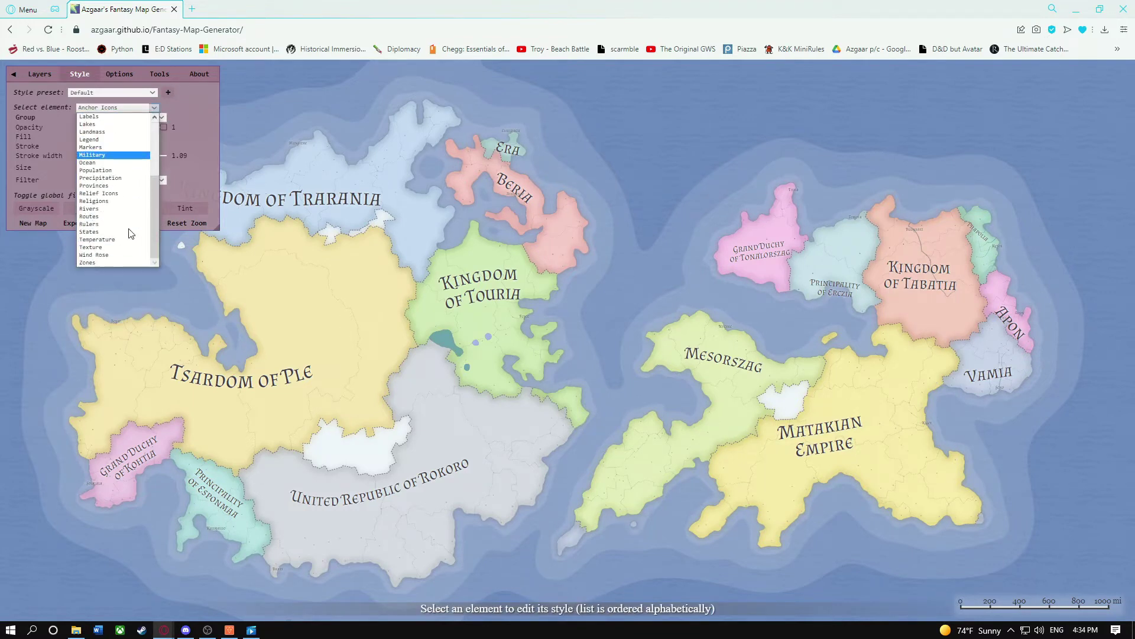
left_click(118, 240)
left_click_drag(118, 118, 144, 123)
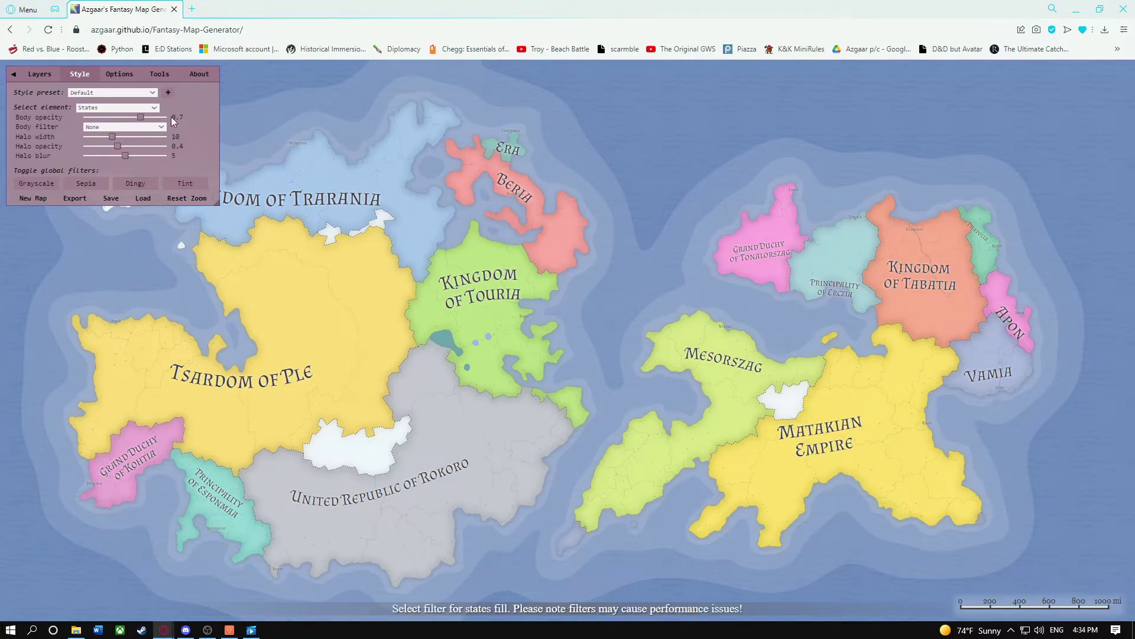
left_click(154, 108)
scroll(118, 178, "up", 5)
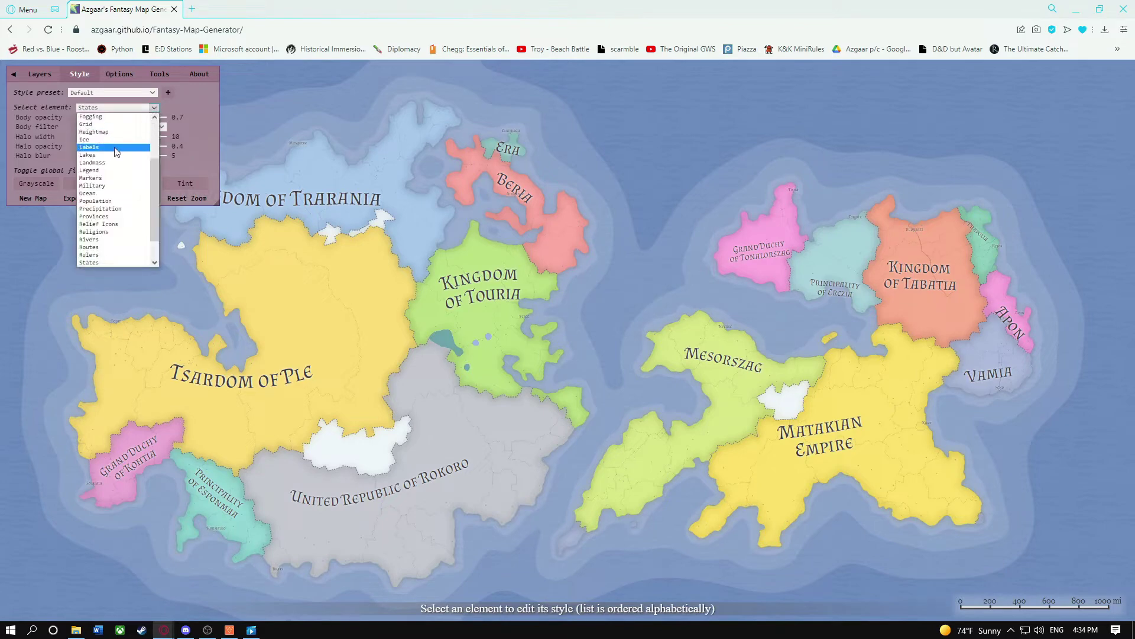
- Select Biomes and apply a Blur 10 filter to them
left_click(101, 117)
left_click(39, 74)
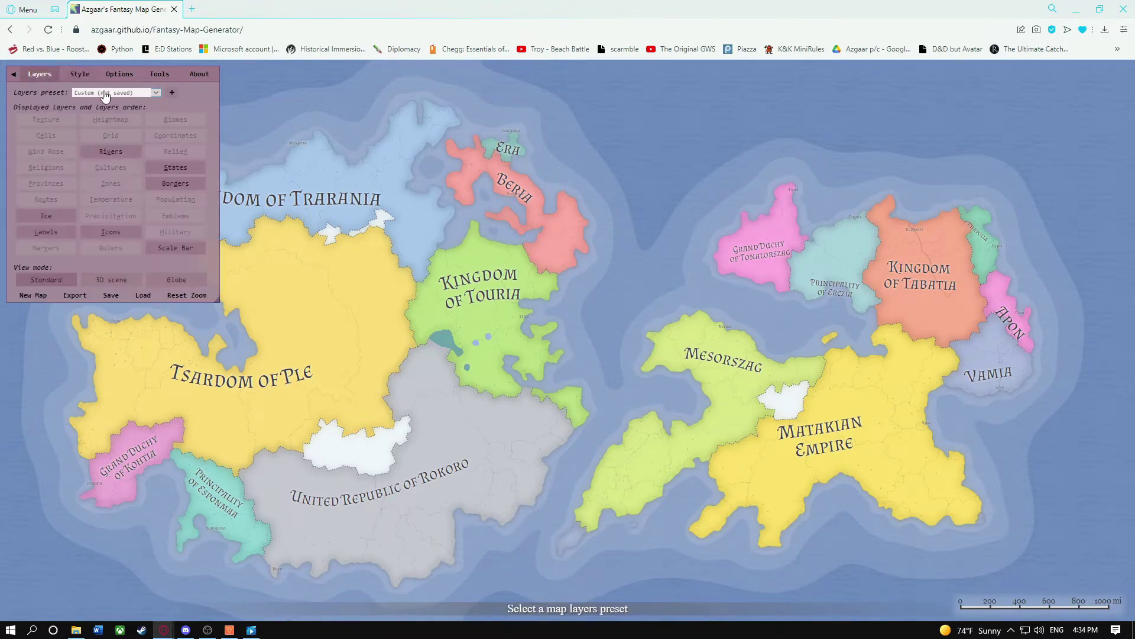
left_click(115, 92)
left_click(112, 134)
left_click(84, 76)
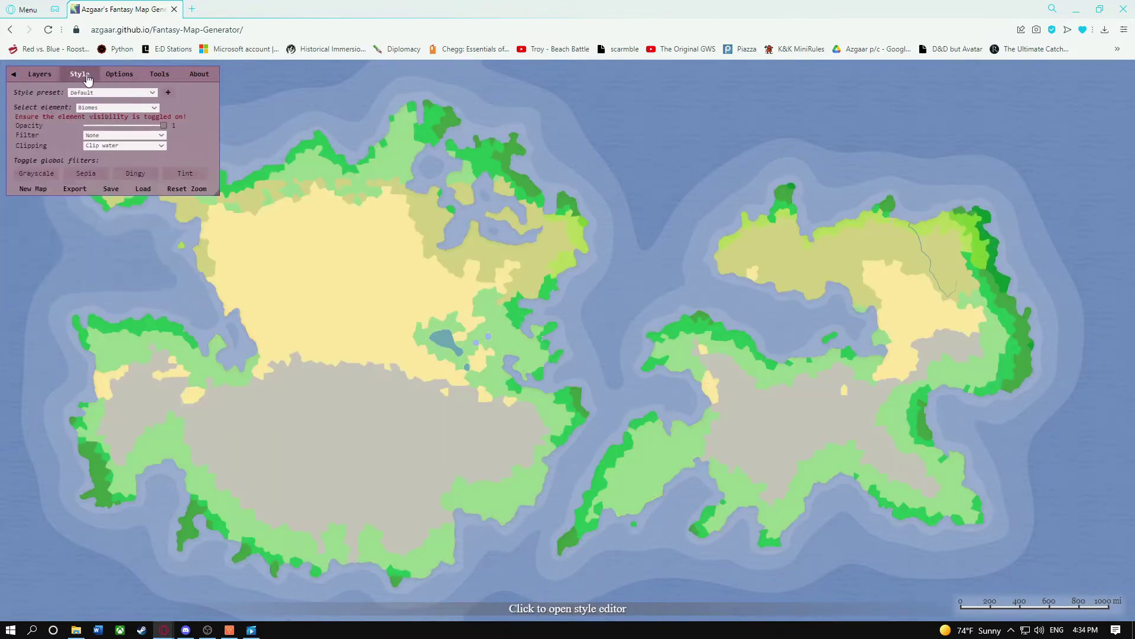
left_click(161, 136)
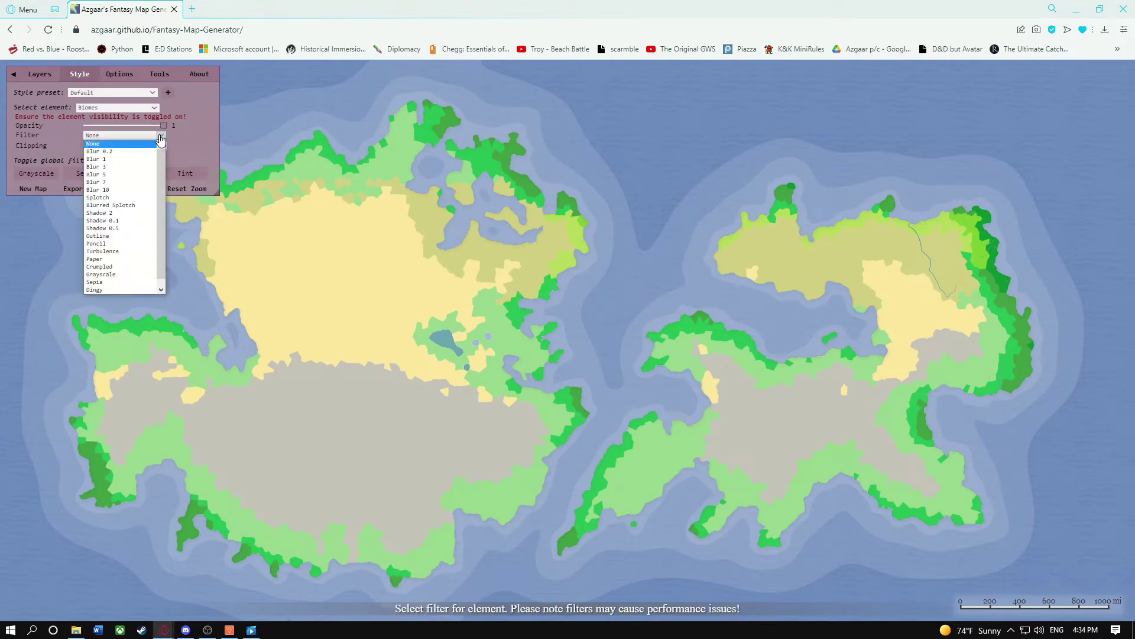
left_click(115, 159)
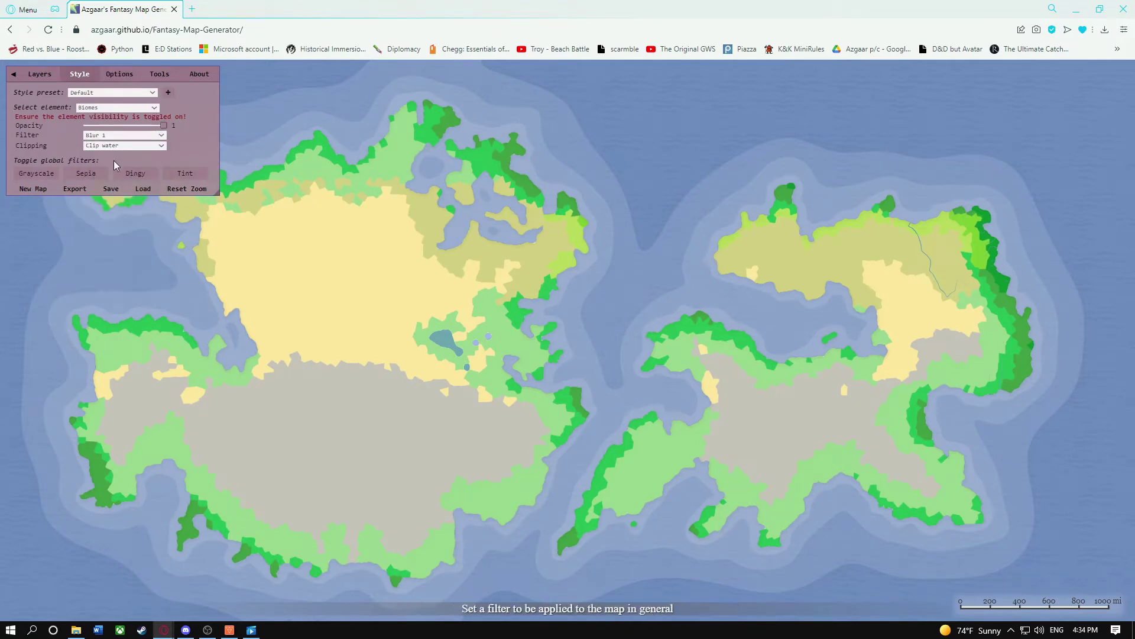
left_click(162, 135)
left_click(133, 186)
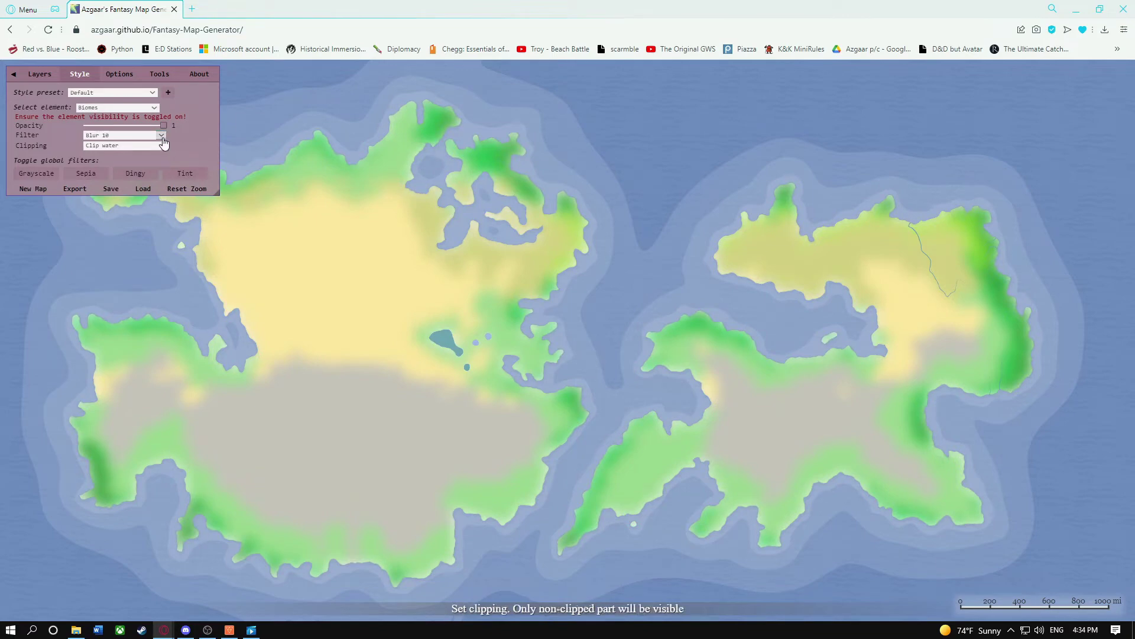
- Switch the Layers preset to Heightmap
left_click(39, 74)
left_click(80, 92)
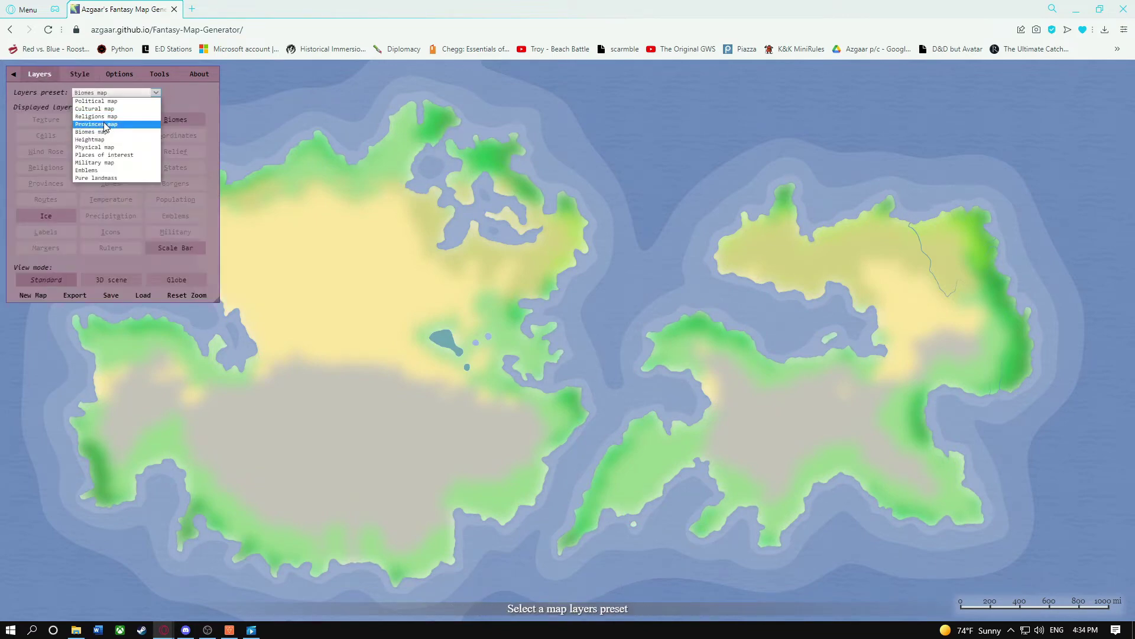
left_click(96, 140)
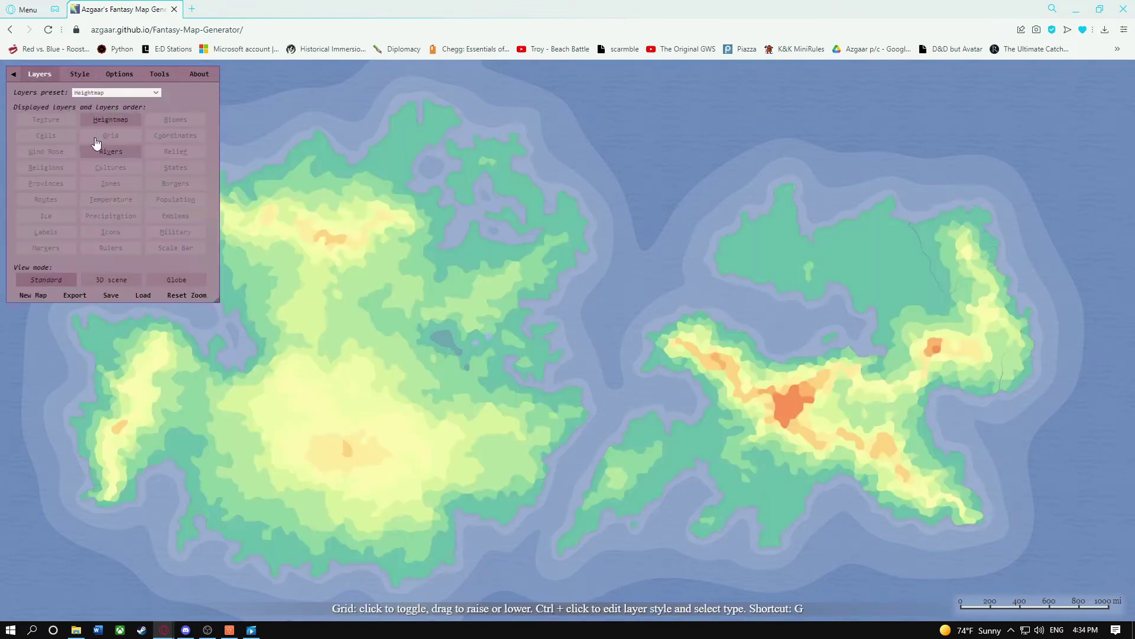
- Select Relief Icons and set their style to Colored
left_click(81, 78)
left_click(153, 109)
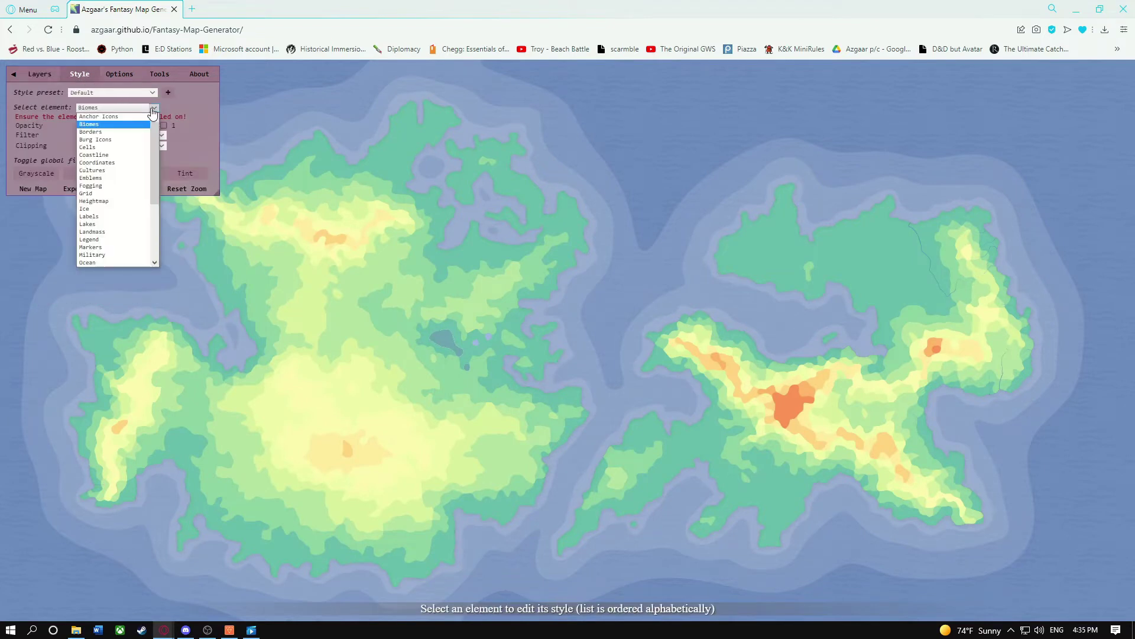
left_click(93, 201)
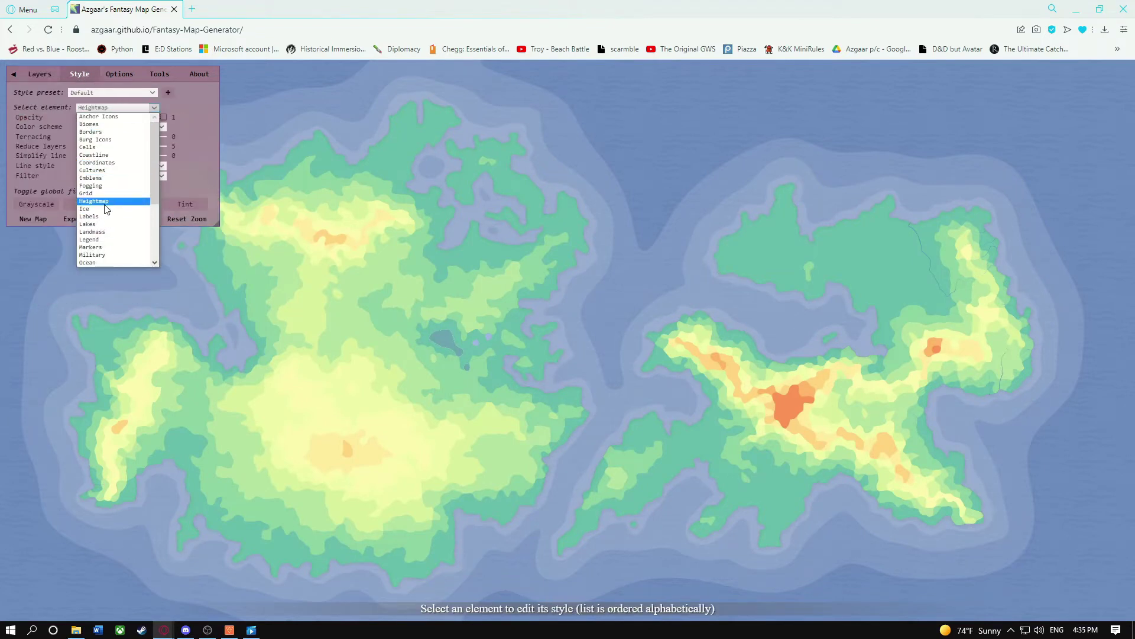
scroll(108, 204, "down", 3)
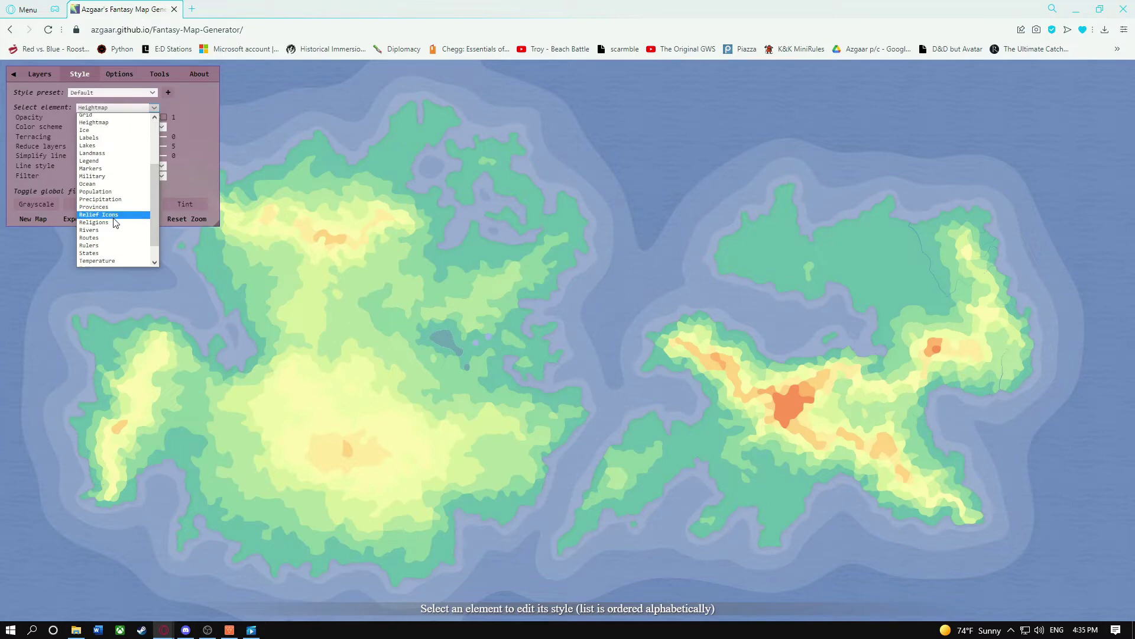
left_click(115, 207)
left_click(116, 107)
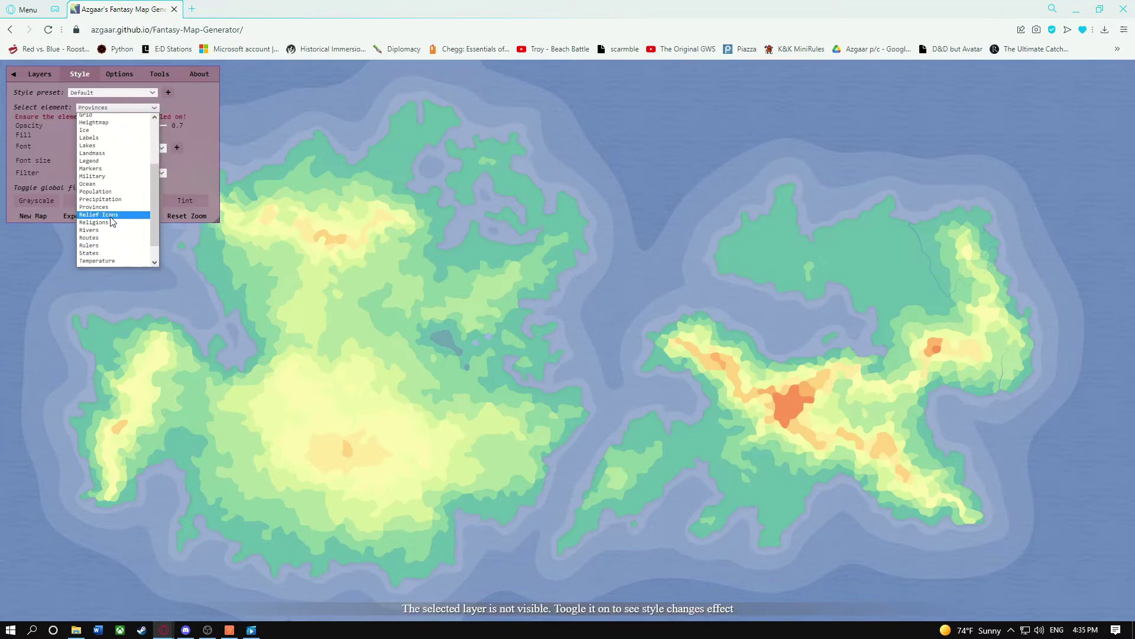
left_click(111, 216)
left_click(118, 136)
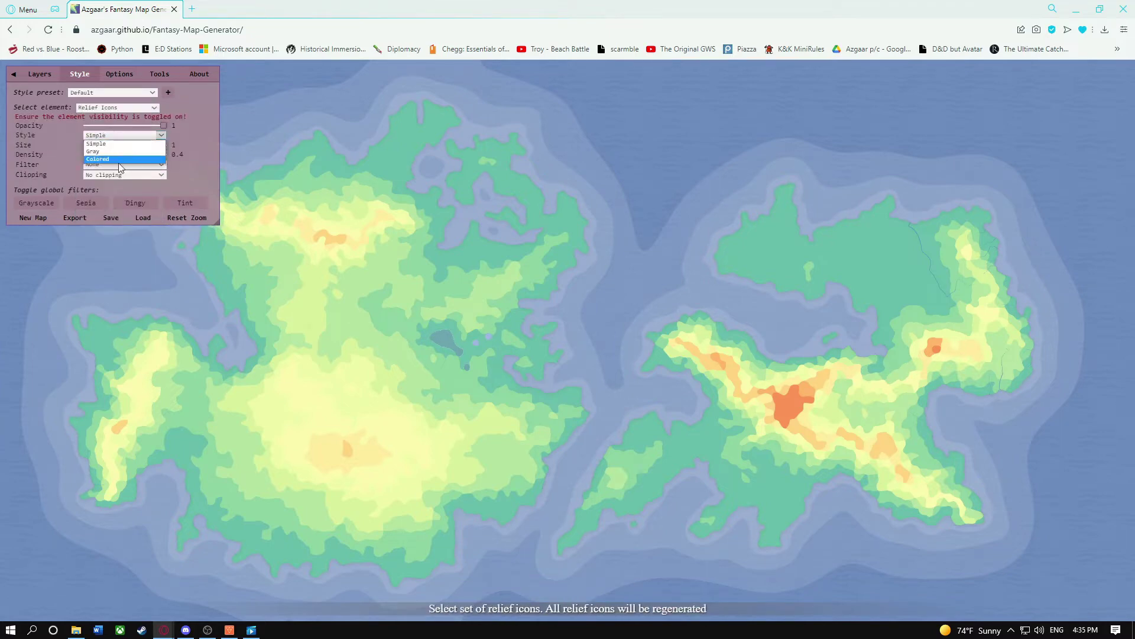
left_click(106, 144)
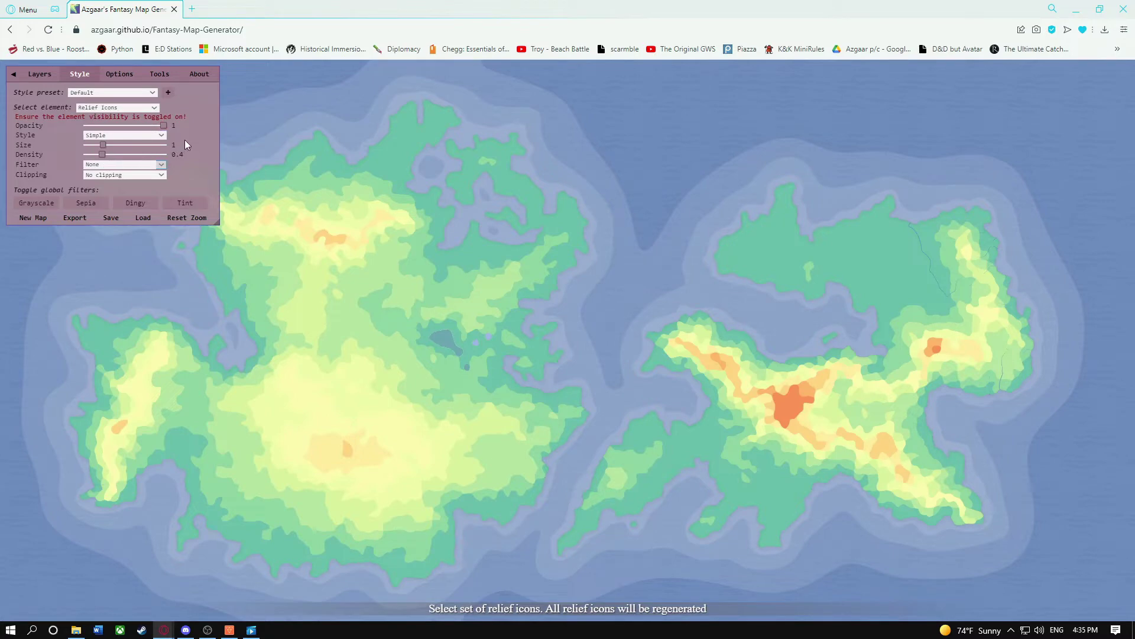
key("Down")
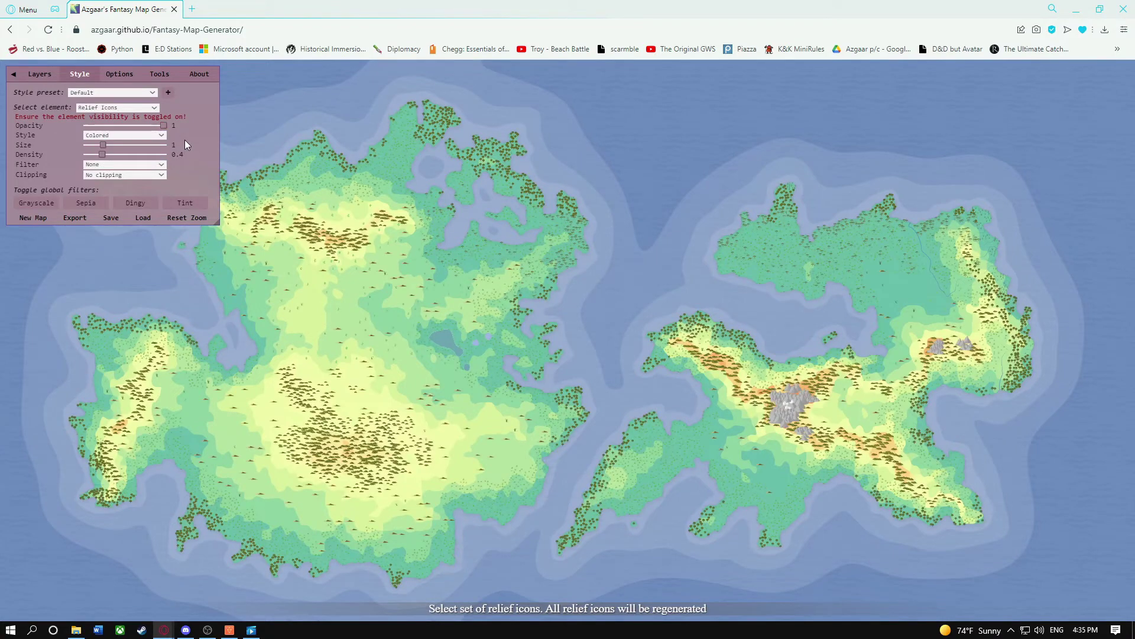
- Give the Heightmap terracing 13, the Green color scheme and Simplify line 2
left_click(150, 109)
left_click(105, 175)
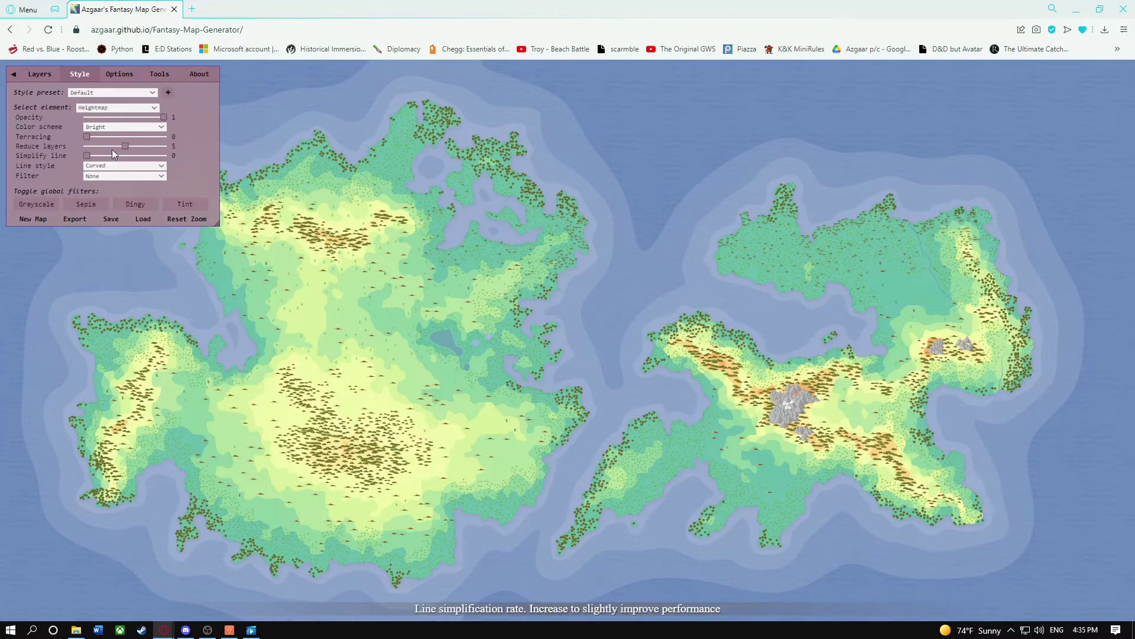
left_click_drag(88, 137, 138, 140)
left_click(158, 127)
left_click(122, 151)
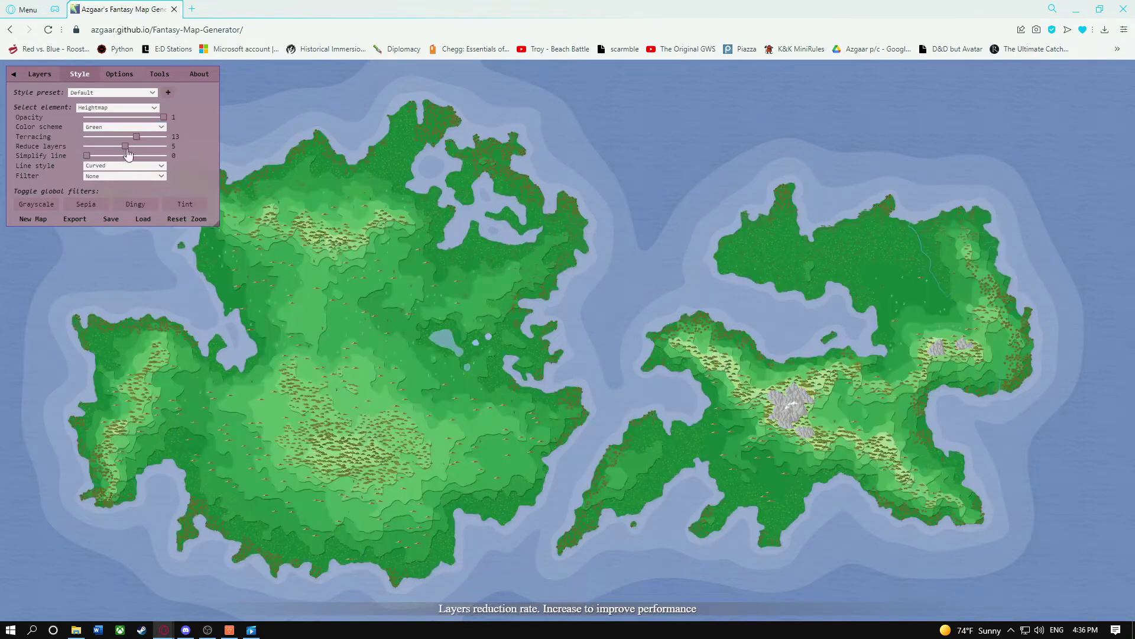
left_click_drag(86, 156, 102, 157)
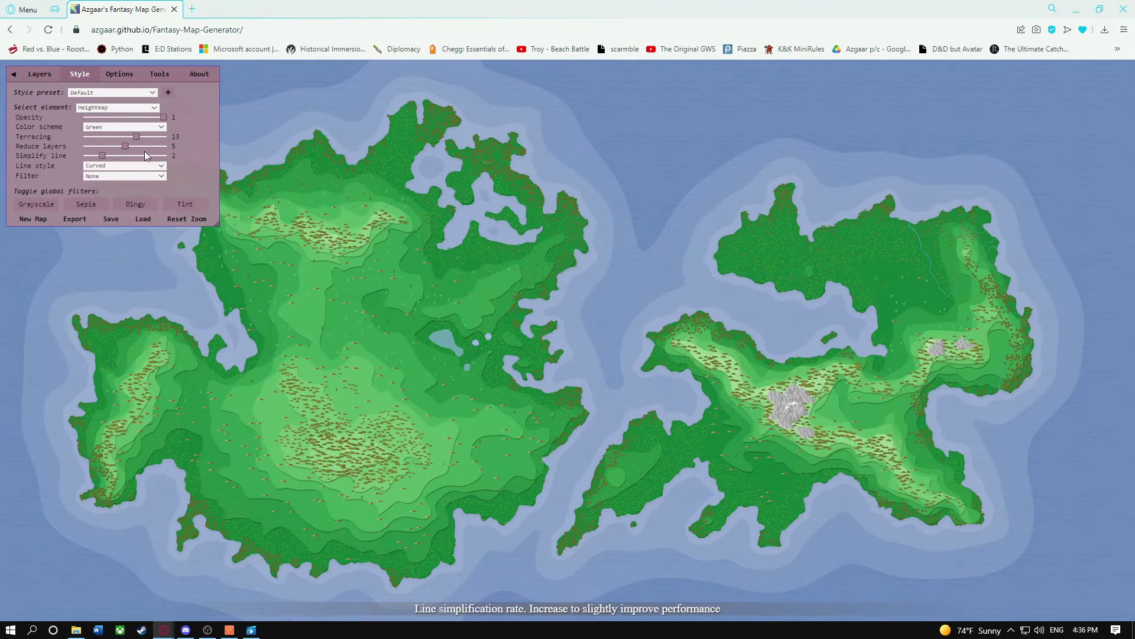
left_click(153, 107)
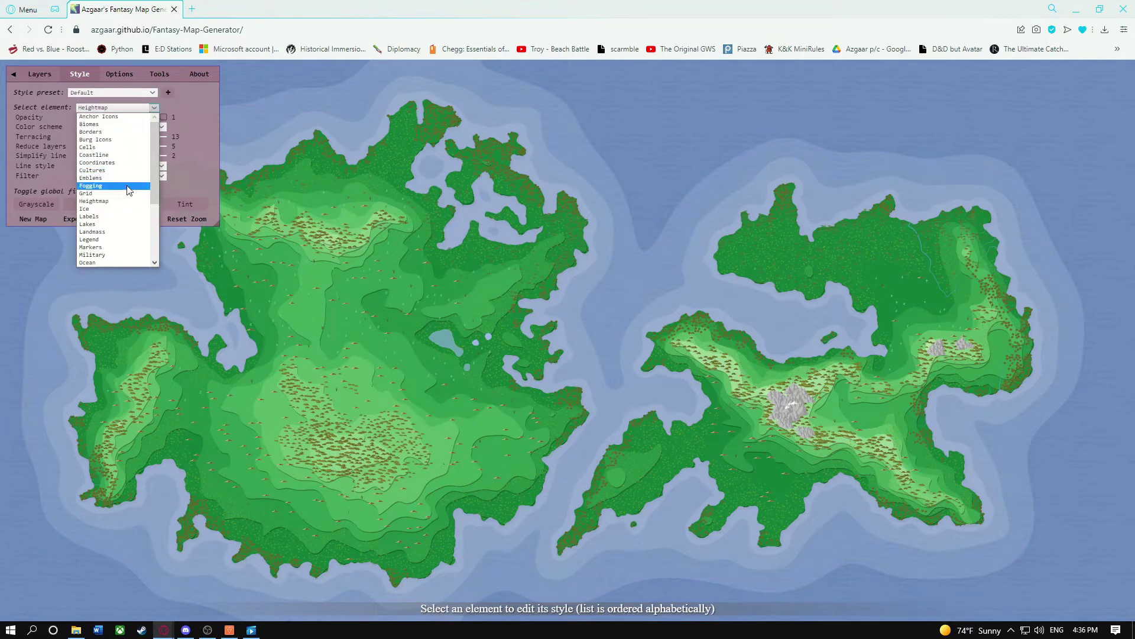
- Select Ocean as the styled element and bring up its Pattern choices
scroll(121, 173, "down", 3)
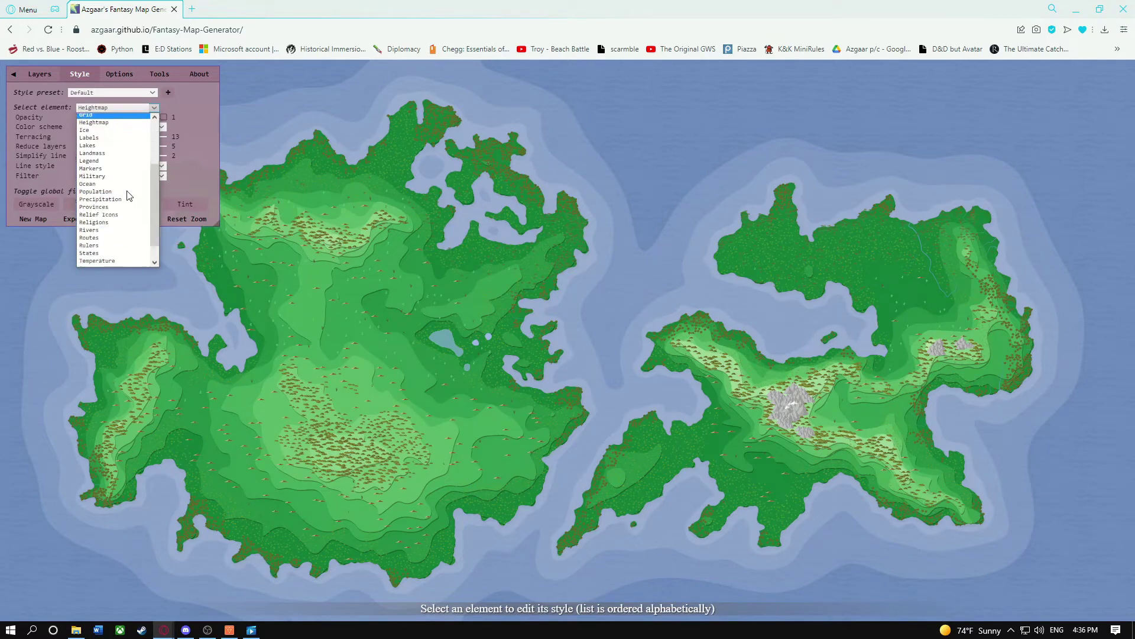
left_click(96, 137)
left_click(160, 188)
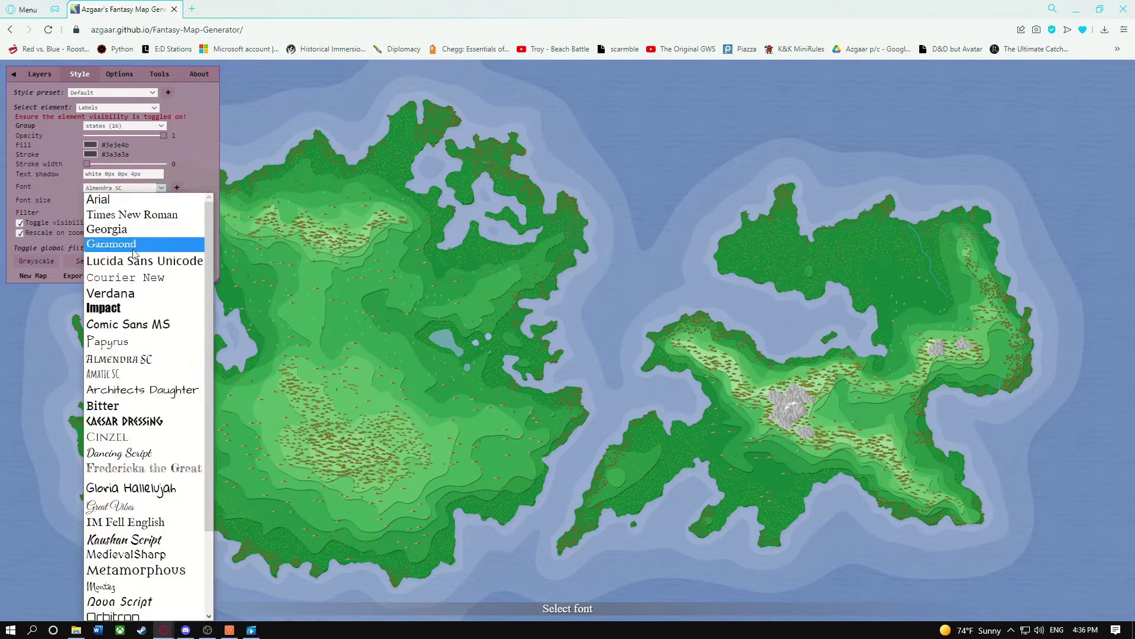
left_click(159, 199)
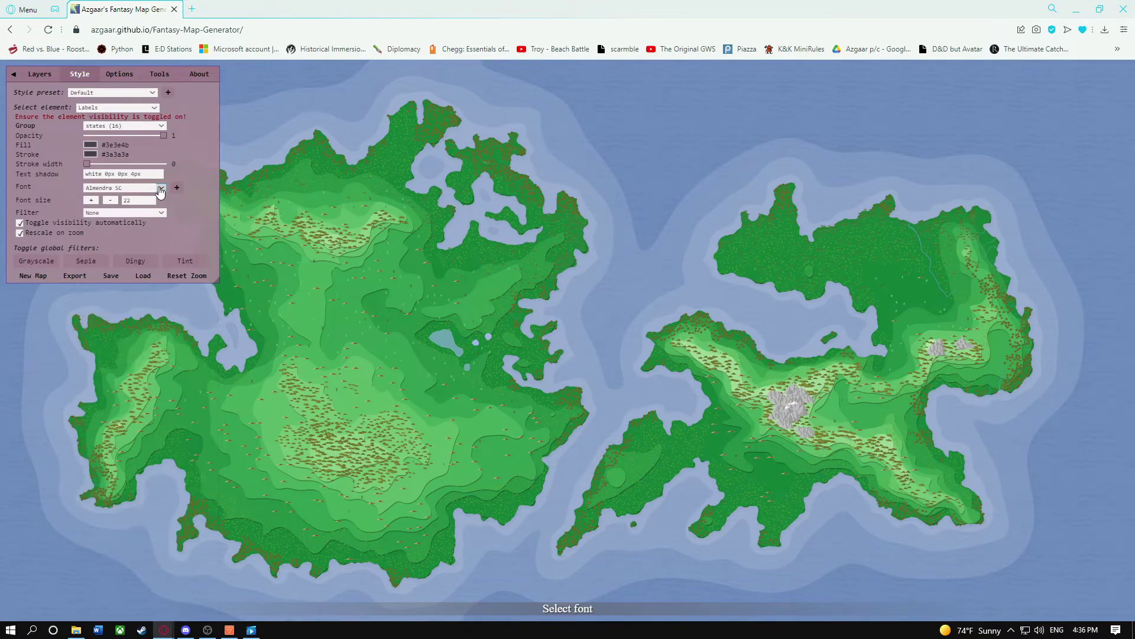
left_click(154, 107)
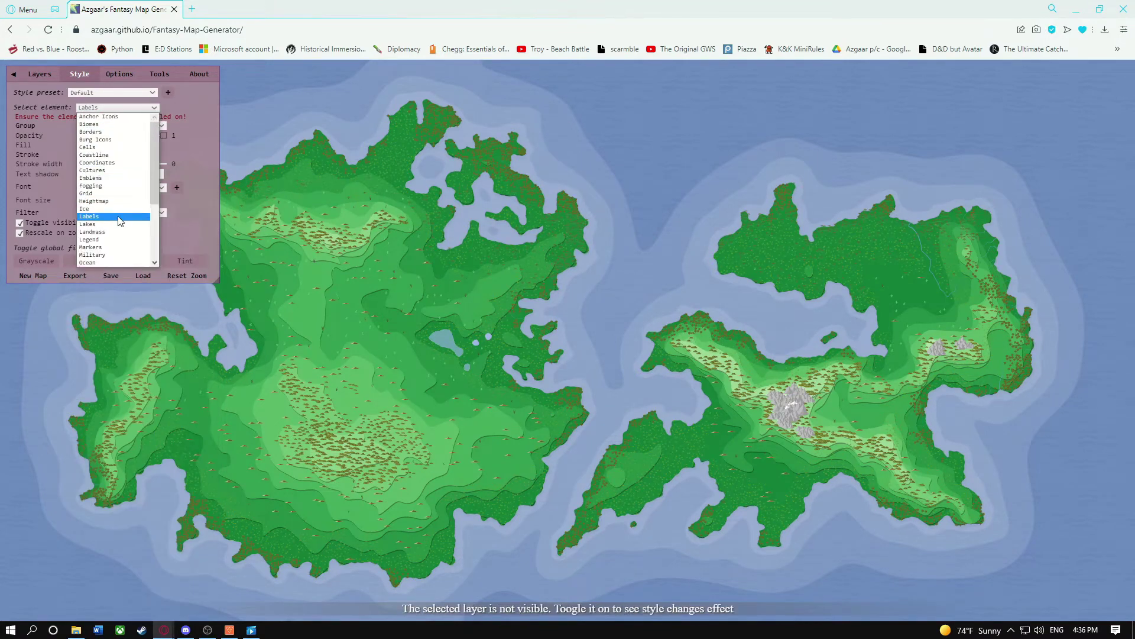
scroll(113, 216, "down", 3)
left_click(109, 184)
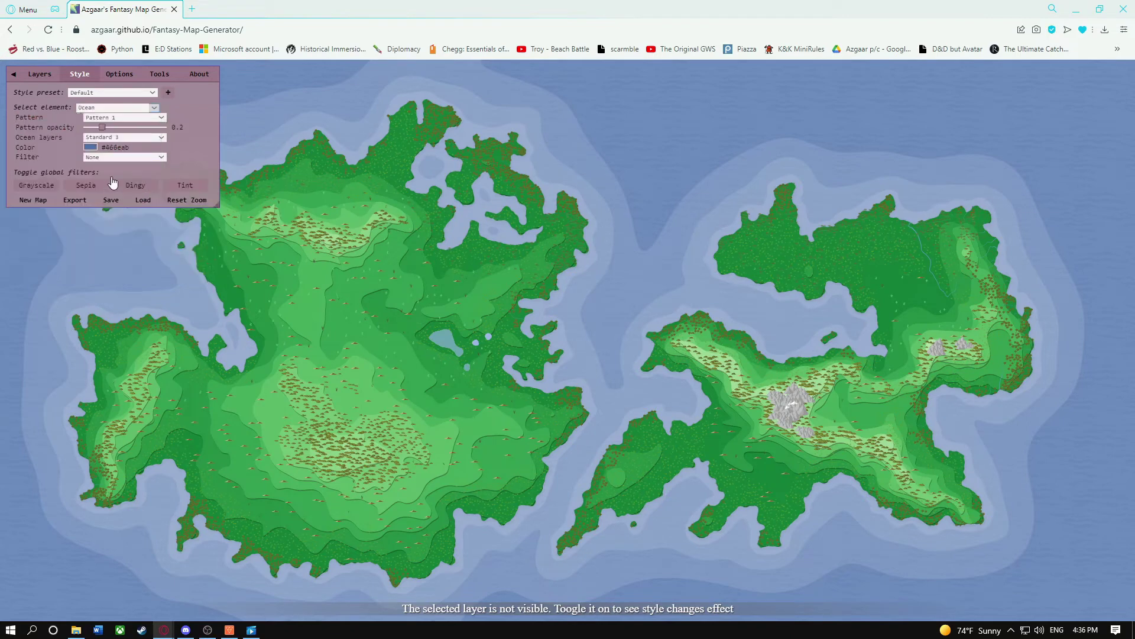
left_click(160, 117)
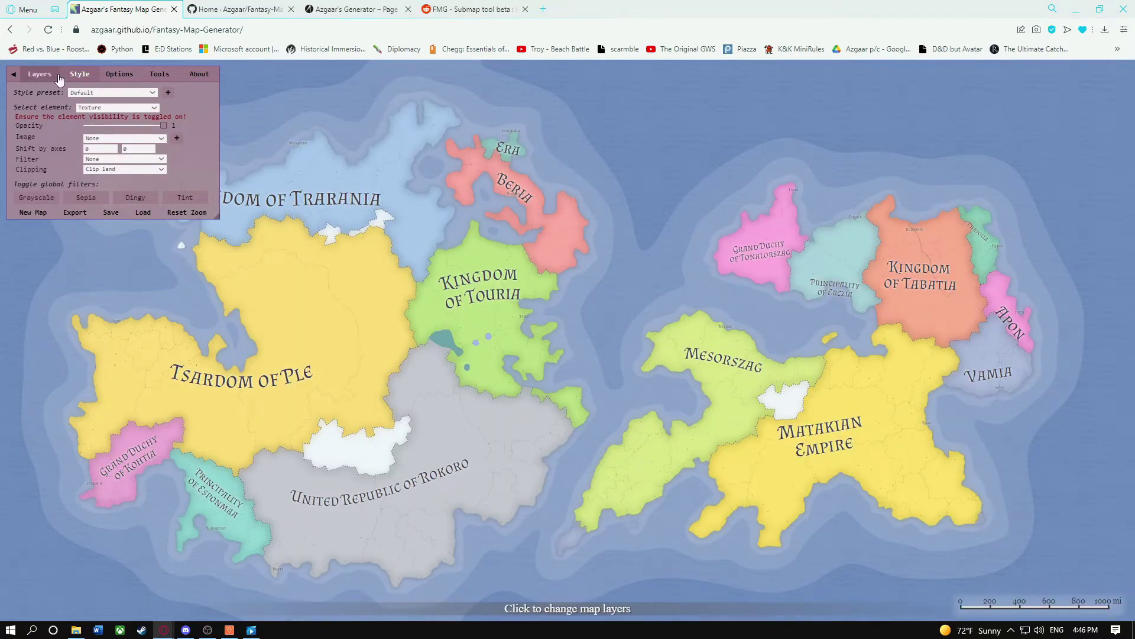
- Set the Texture element's image to Ocean
left_click(39, 74)
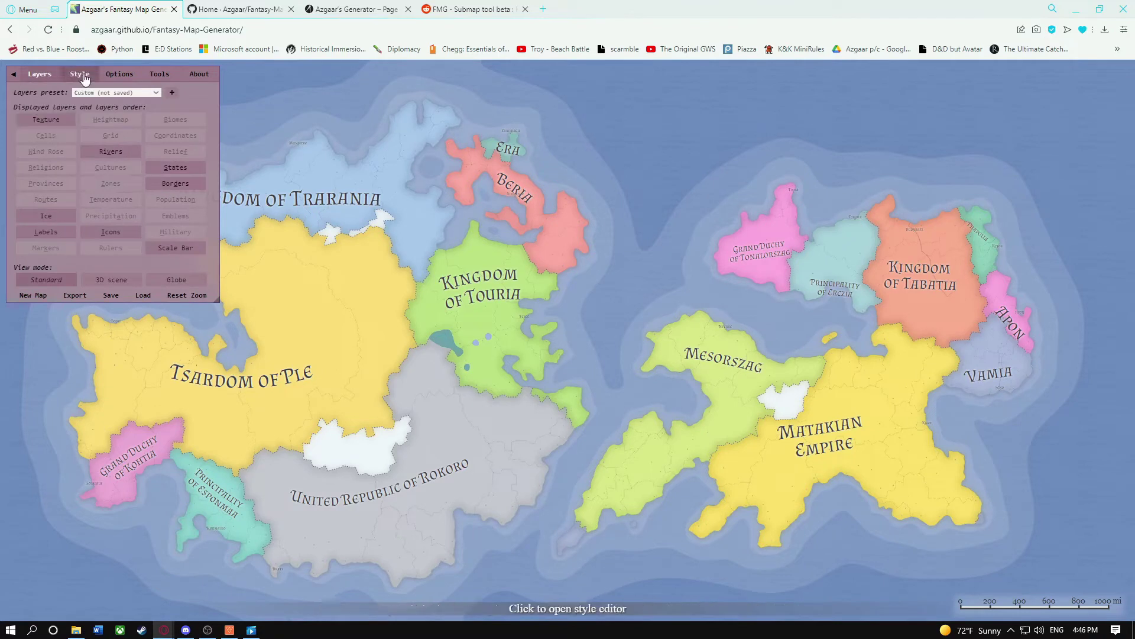
left_click(80, 74)
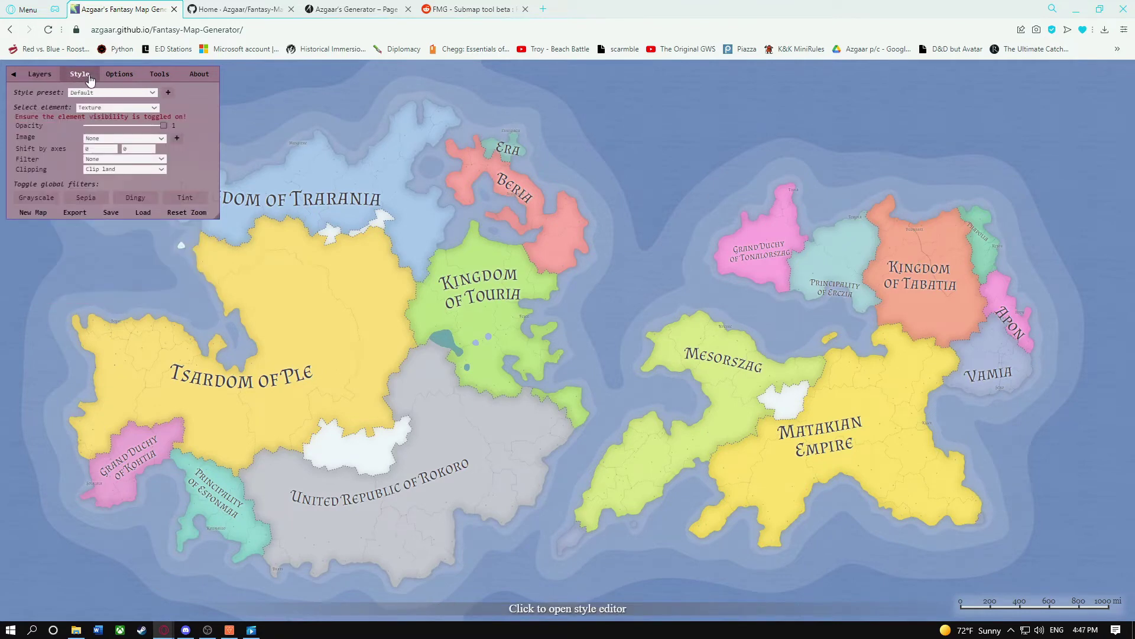
left_click(155, 108)
left_click(161, 118)
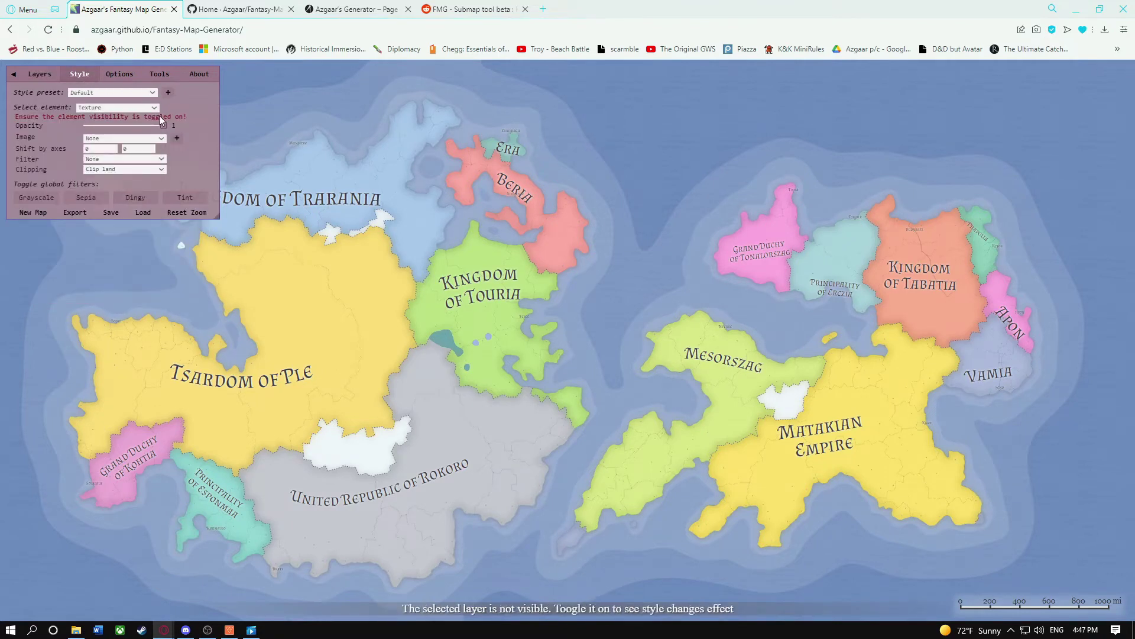
left_click(133, 139)
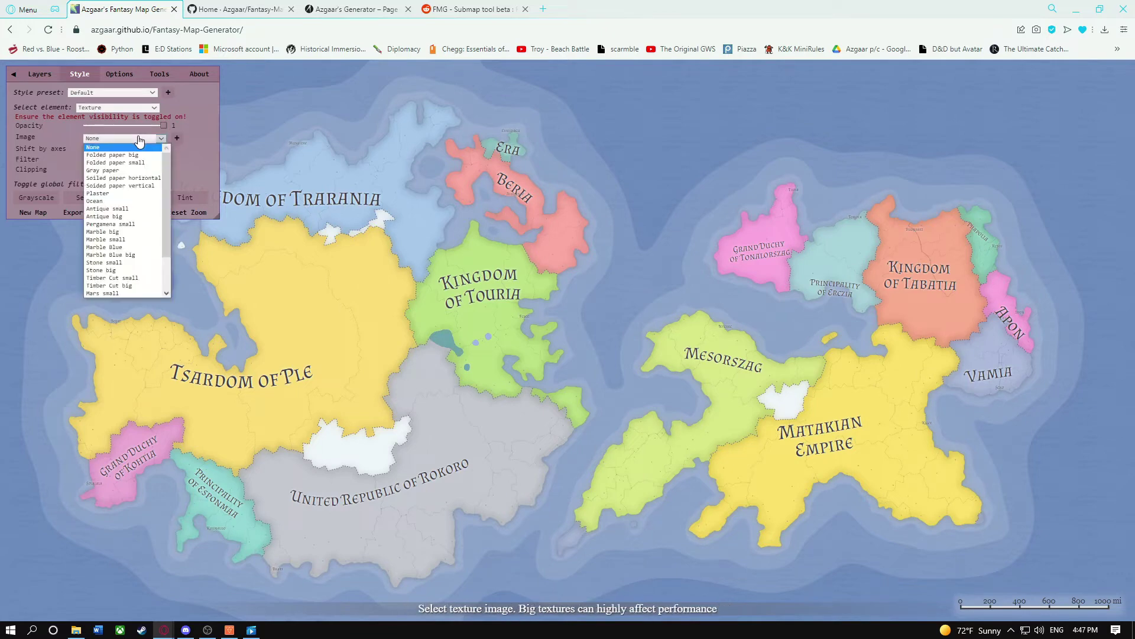
left_click(125, 202)
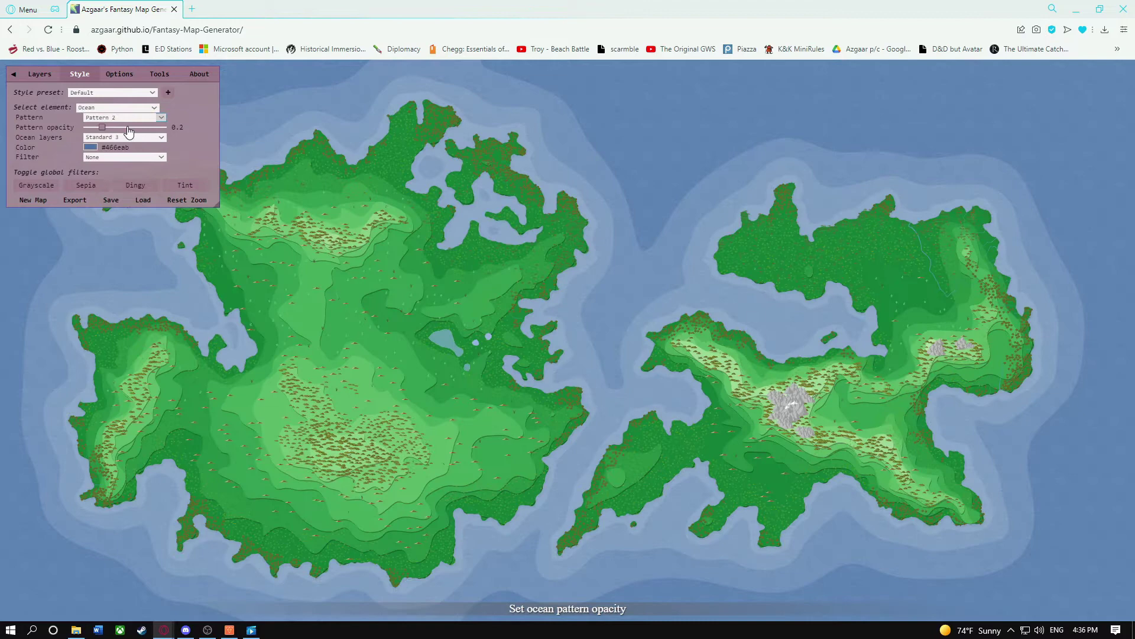
- Set the ocean pattern to Pattern 1
left_click(124, 117)
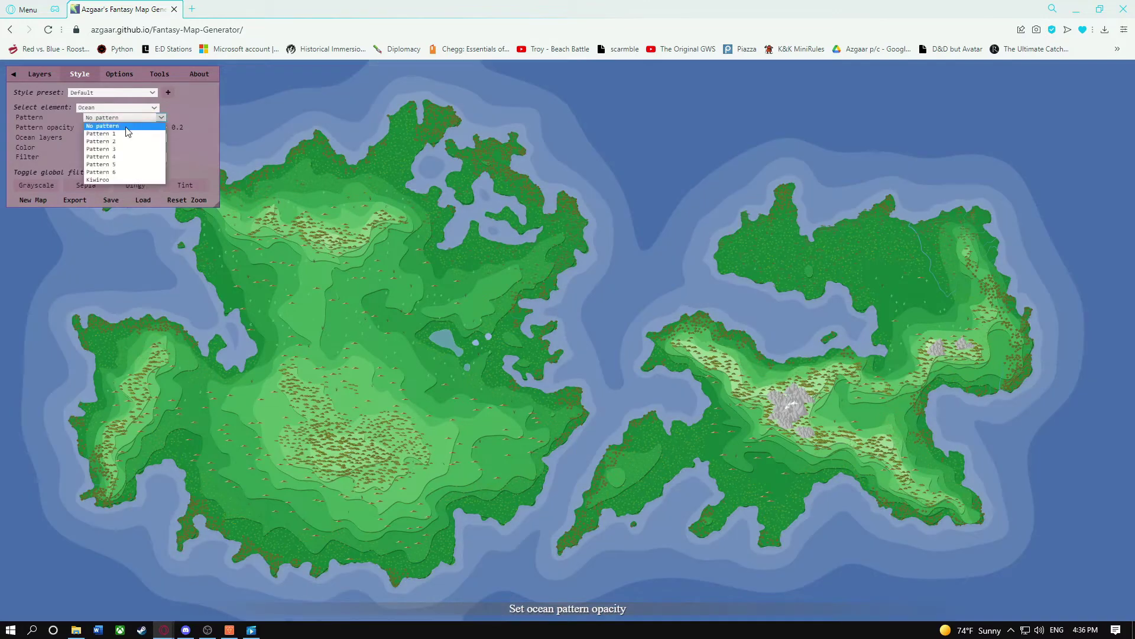
left_click(126, 133)
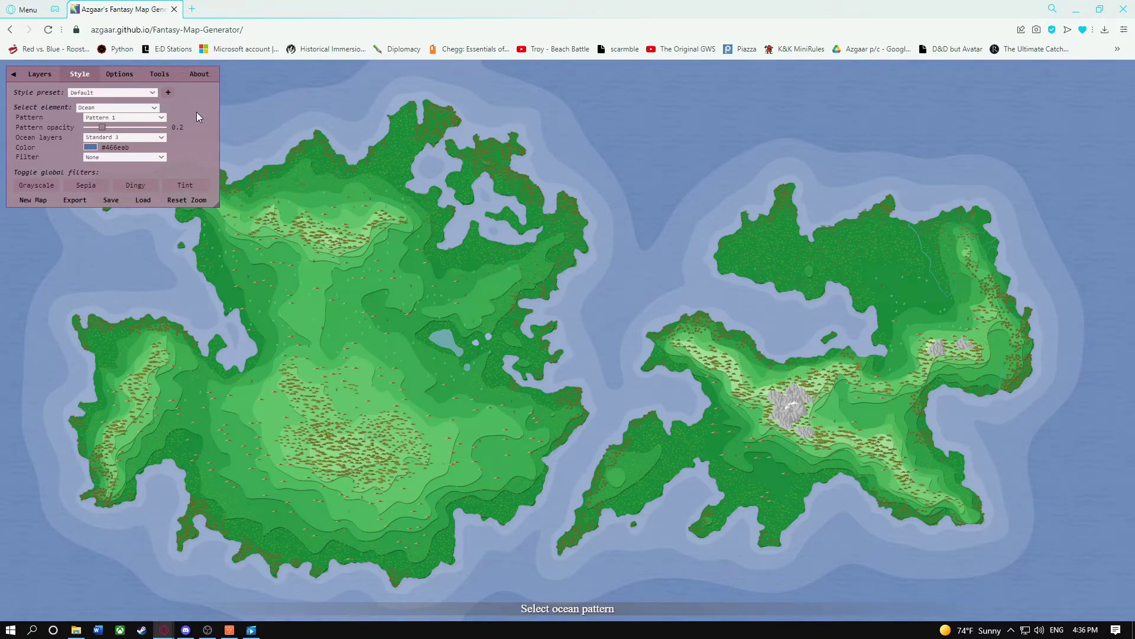
left_click(40, 75)
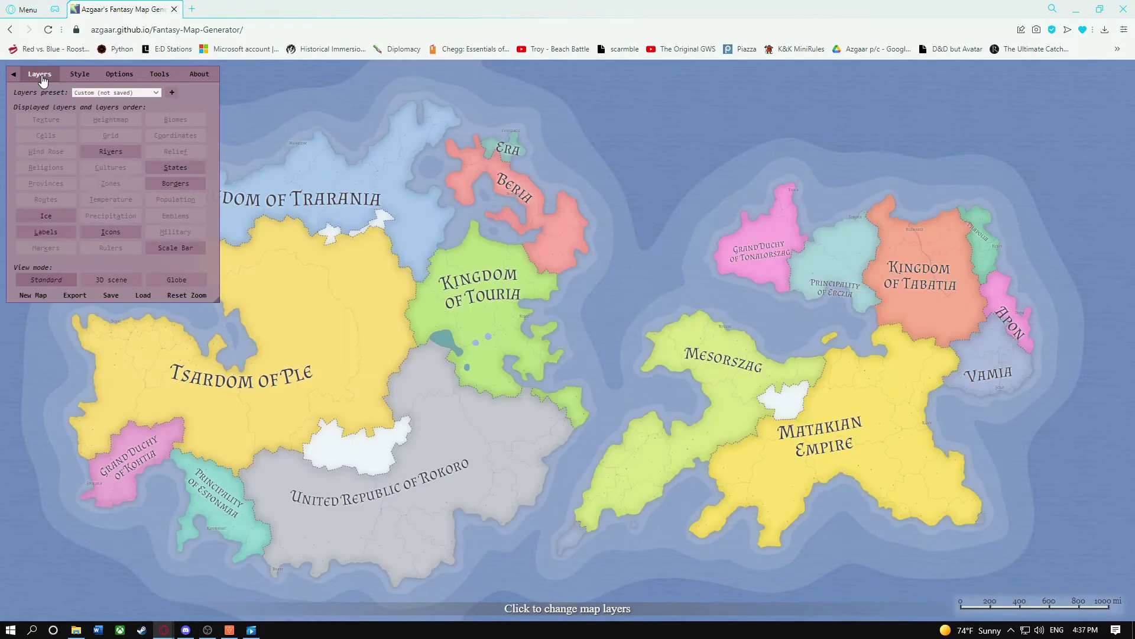
- Turn on the Zones layer and open the Zones Editor from Tools
left_click(111, 183)
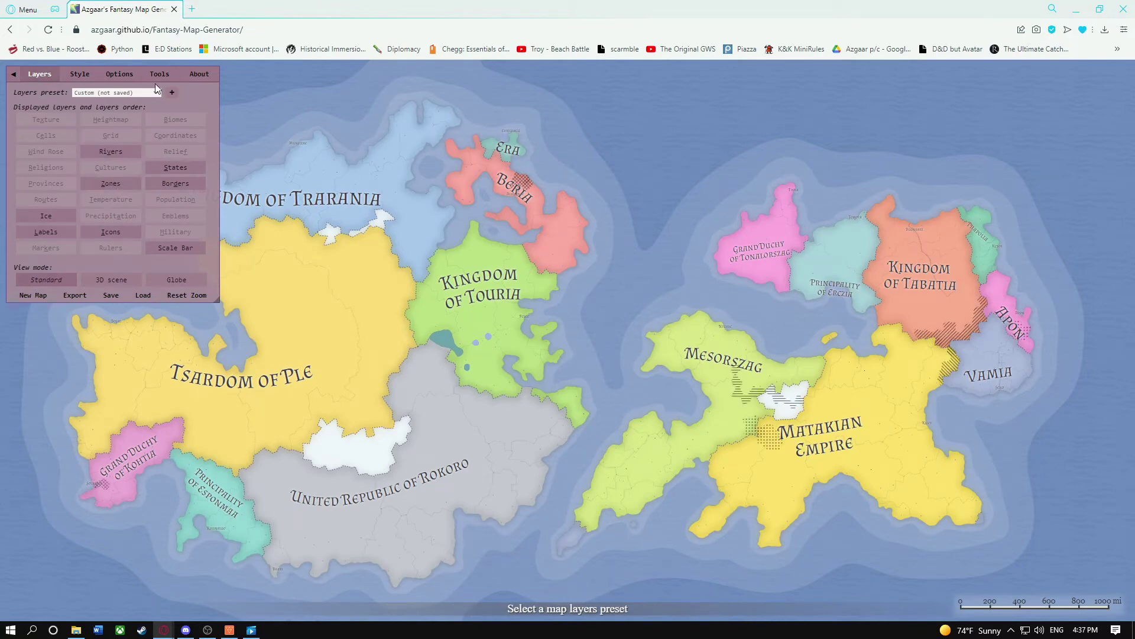
left_click(159, 74)
left_click(188, 122)
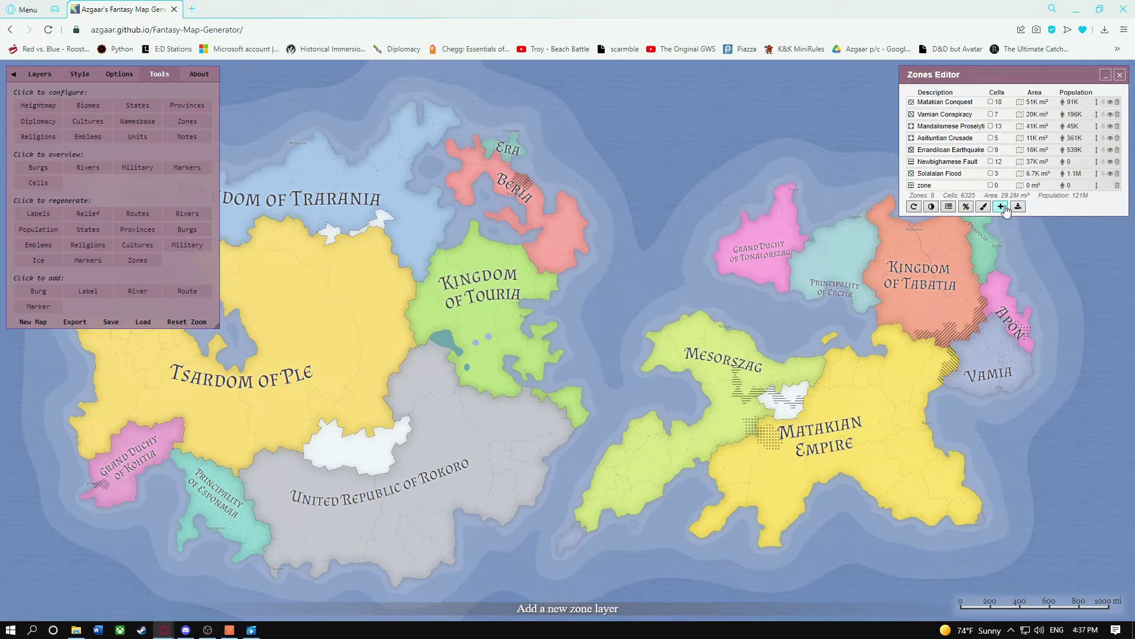
- Add a new zone and rename it Contested
left_click(1001, 206)
left_click(956, 196)
key("ctrl+a")
type("Conte")
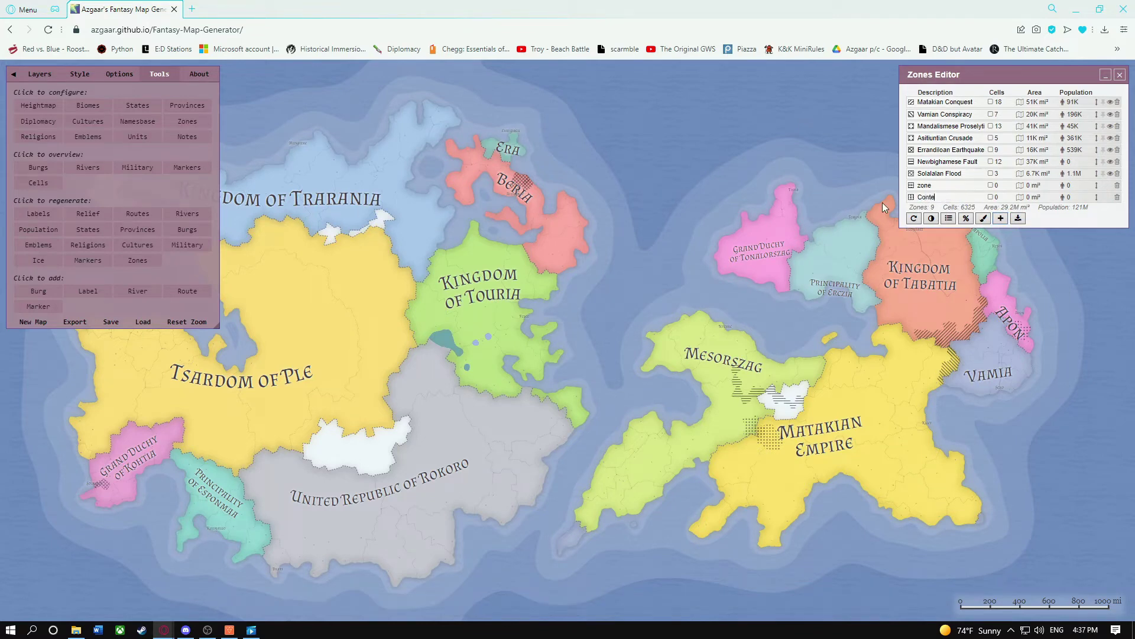
type("sted")
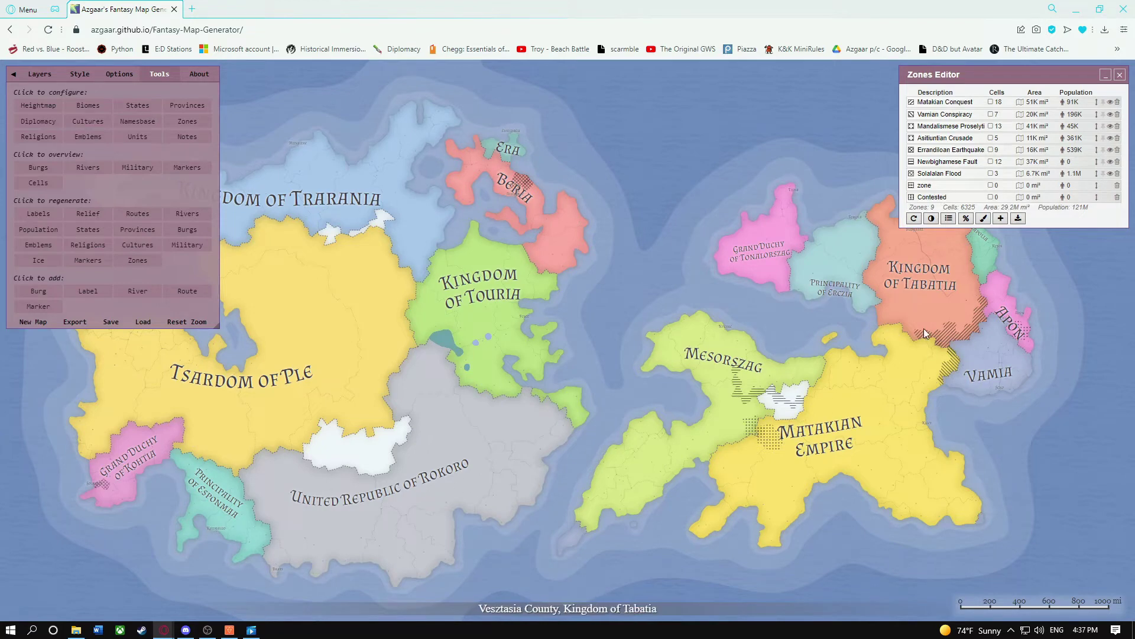
- Paint the Contested zone over 12 cells of southern Kingdom of Tabatia
scroll(924, 328, "up", 5)
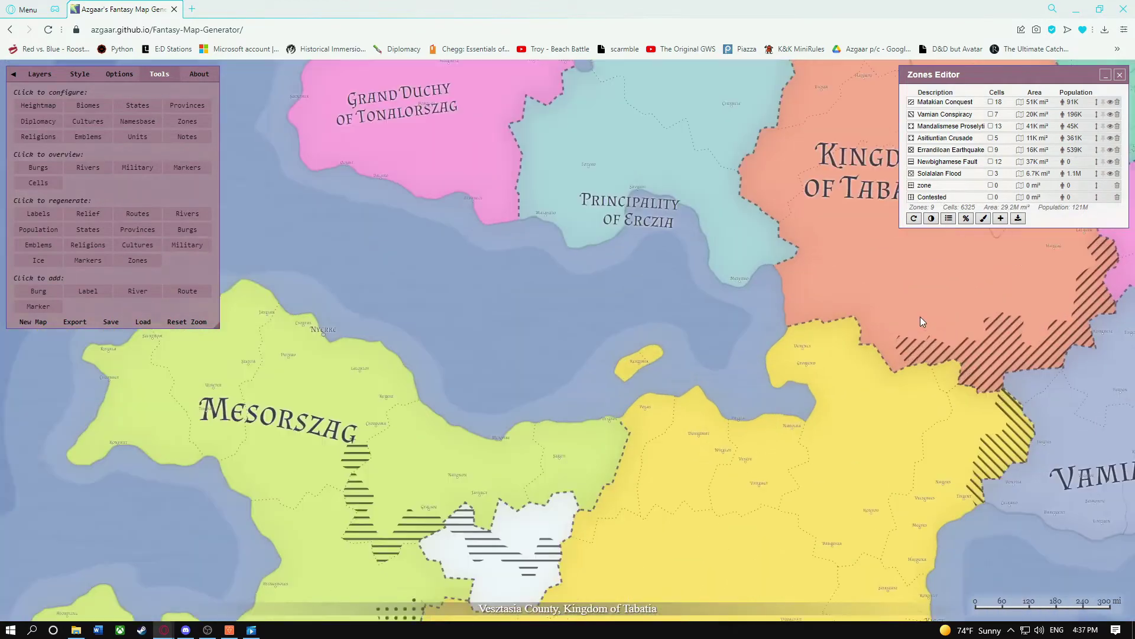
left_click_drag(920, 316, 771, 310)
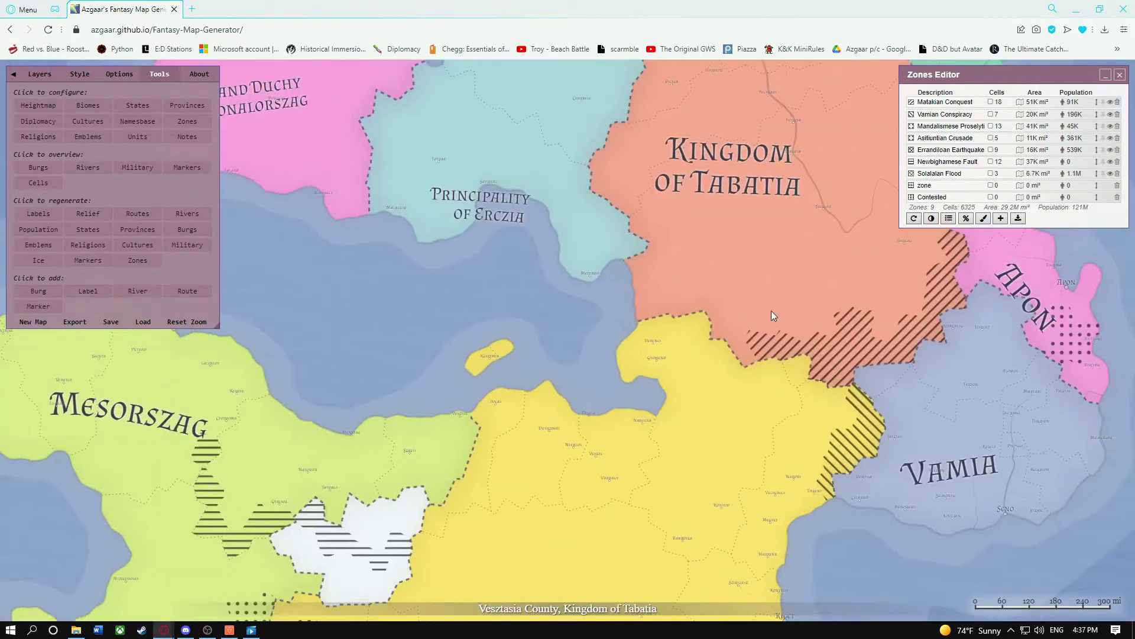
left_click(983, 220)
left_click(1039, 193)
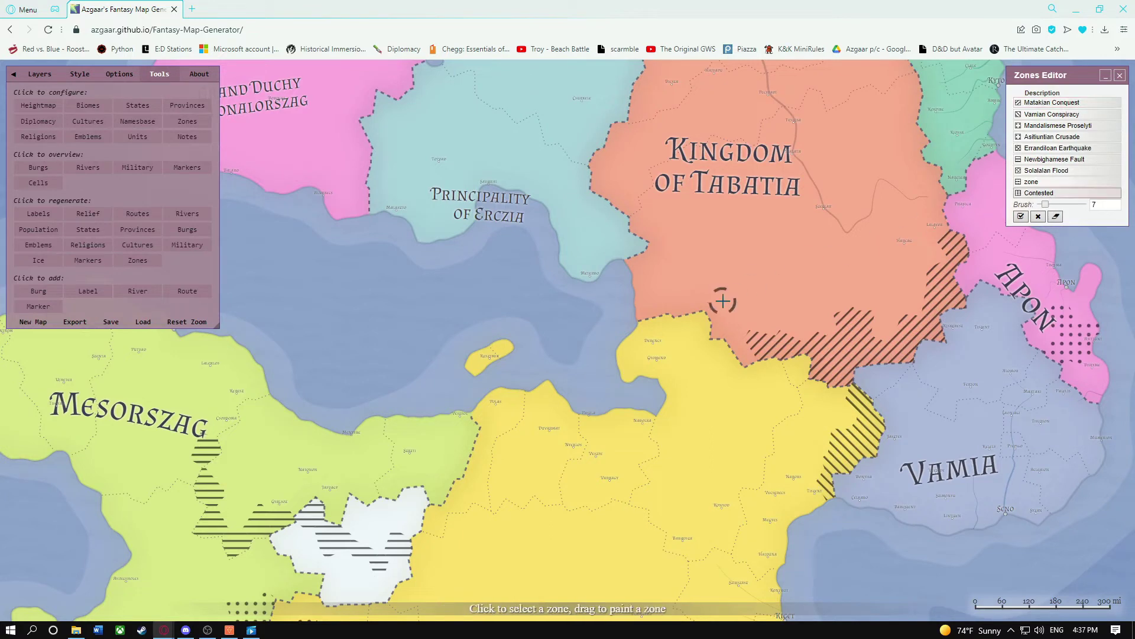
mouse_move(723, 301)
left_mouse_down()
mouse_move(716, 326)
mouse_move(732, 281)
mouse_move(750, 321)
mouse_move(666, 310)
mouse_move(743, 285)
mouse_move(730, 358)
mouse_move(809, 310)
mouse_move(767, 366)
mouse_move(796, 298)
mouse_move(754, 355)
mouse_move(844, 289)
mouse_move(805, 356)
mouse_move(880, 294)
mouse_move(771, 378)
mouse_move(856, 296)
mouse_move(797, 381)
mouse_move(793, 313)
mouse_move(765, 362)
left_mouse_up()
left_click(1056, 218)
scroll(768, 299, "down", 5)
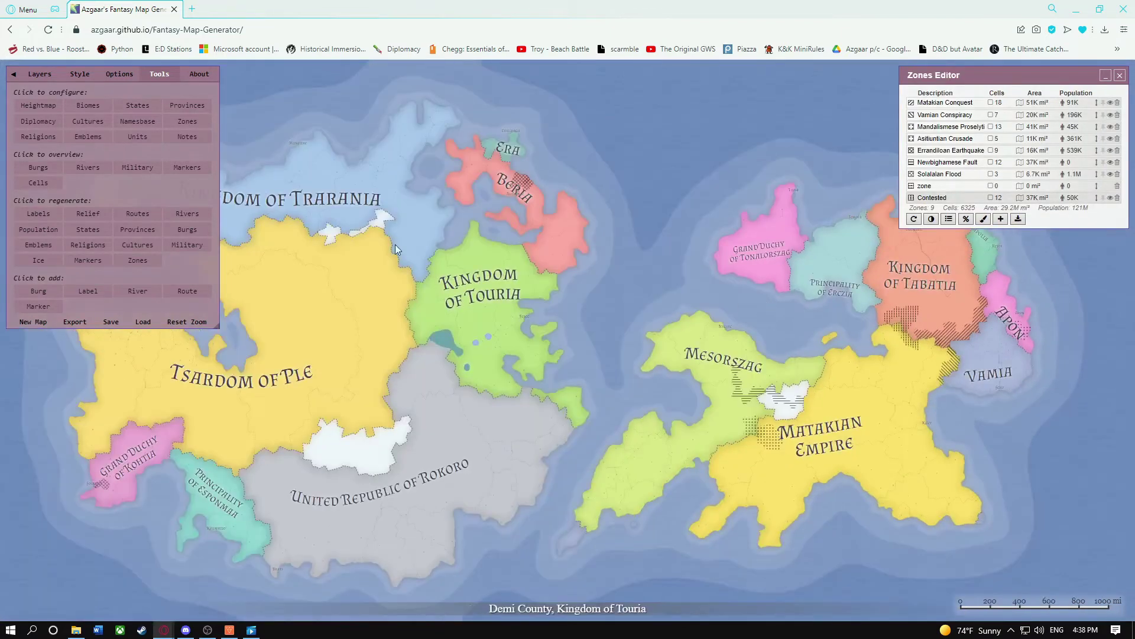
- Show the markers, inspect an existing battlefield marker and close the Zones Editor
left_click(42, 308)
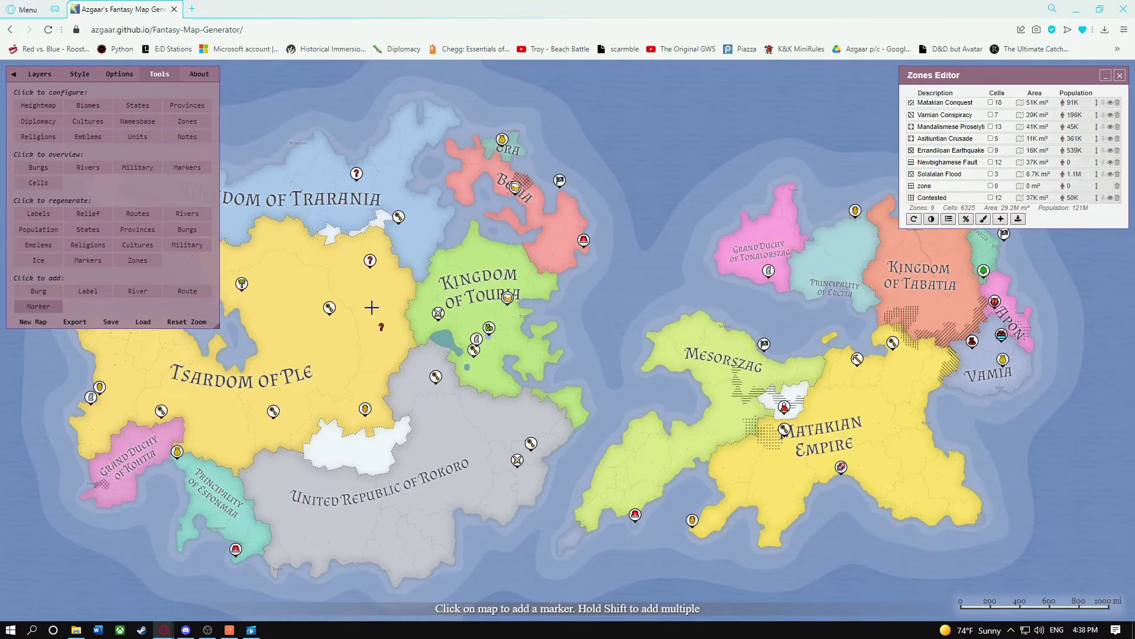
left_click(39, 306)
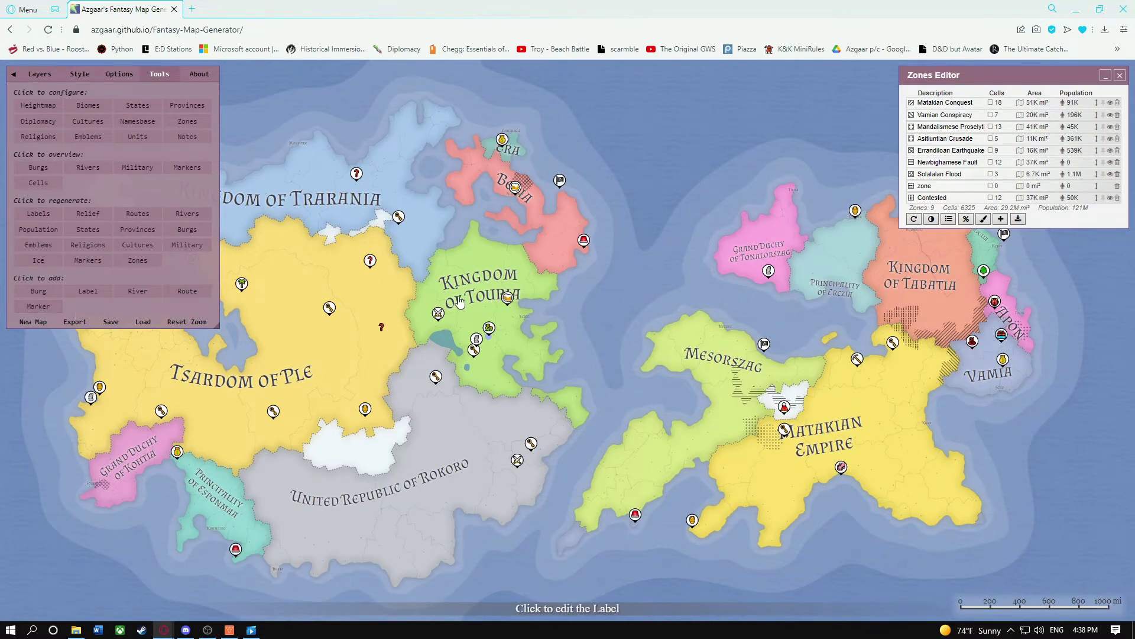
left_click(438, 313)
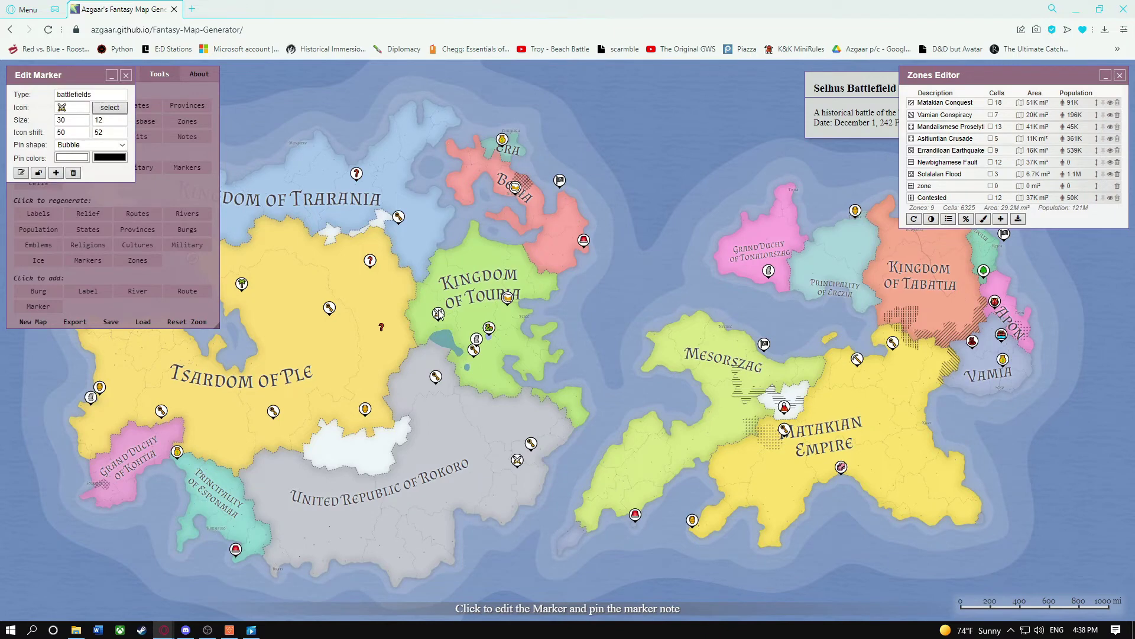
left_click(1119, 75)
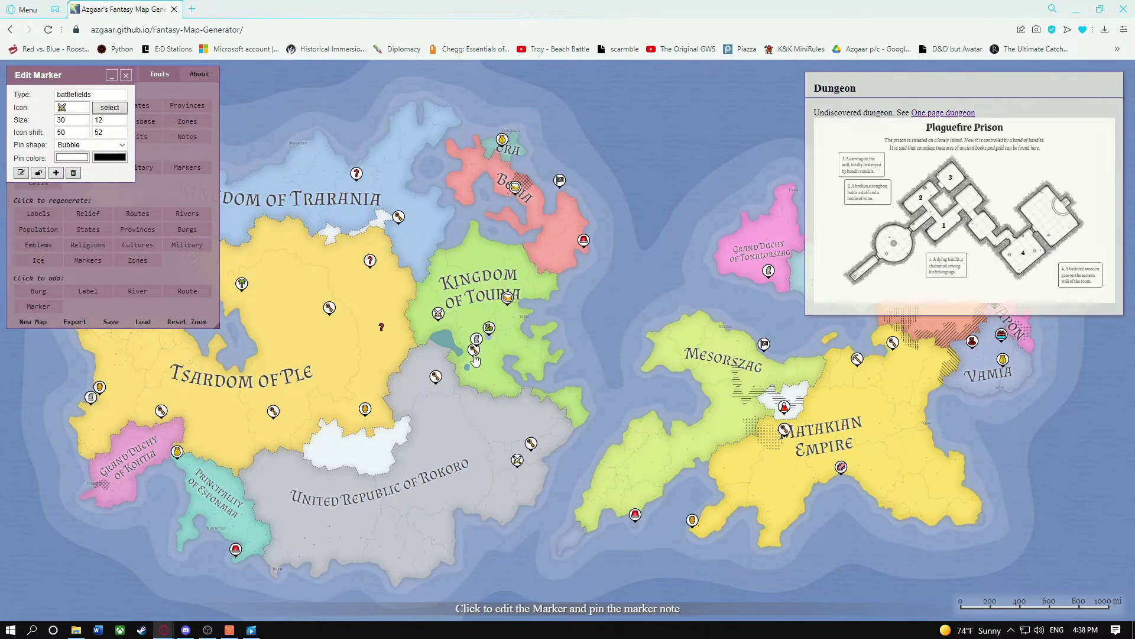
- Place three battlefield markers along the Tsardom of Ple–Kingdom of Touria border
left_click(51, 308)
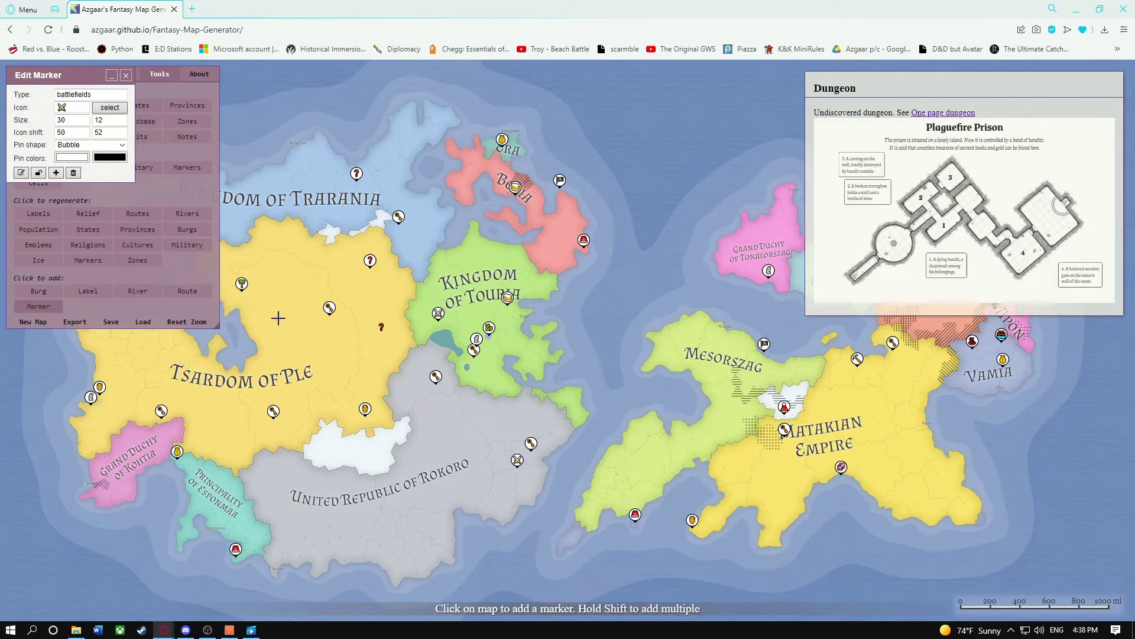
left_click(373, 301, "shift")
left_click(400, 280, "shift")
left_click(424, 250, "shift")
left_click(126, 75)
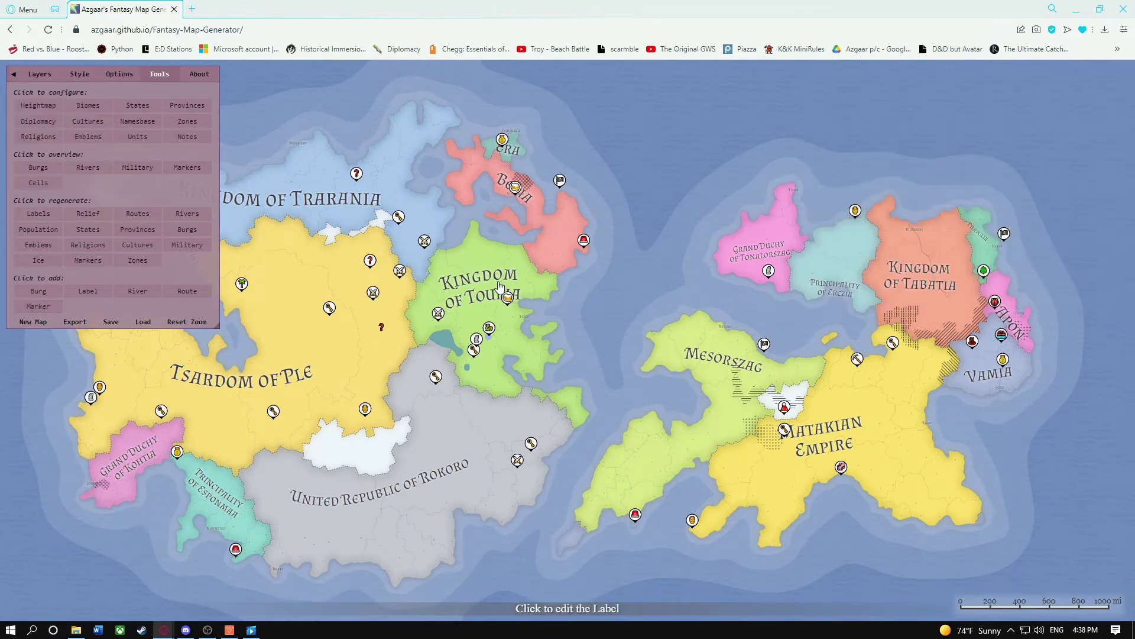
left_click(425, 242)
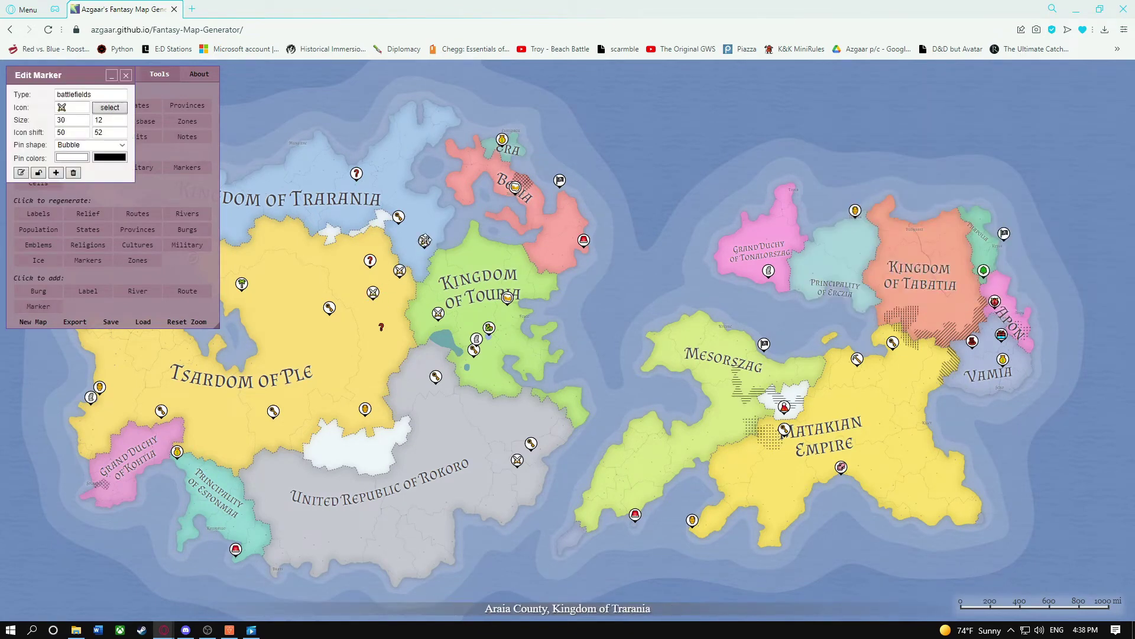
left_click(126, 75)
- Select Markers as the element in the Style editor
left_click(81, 74)
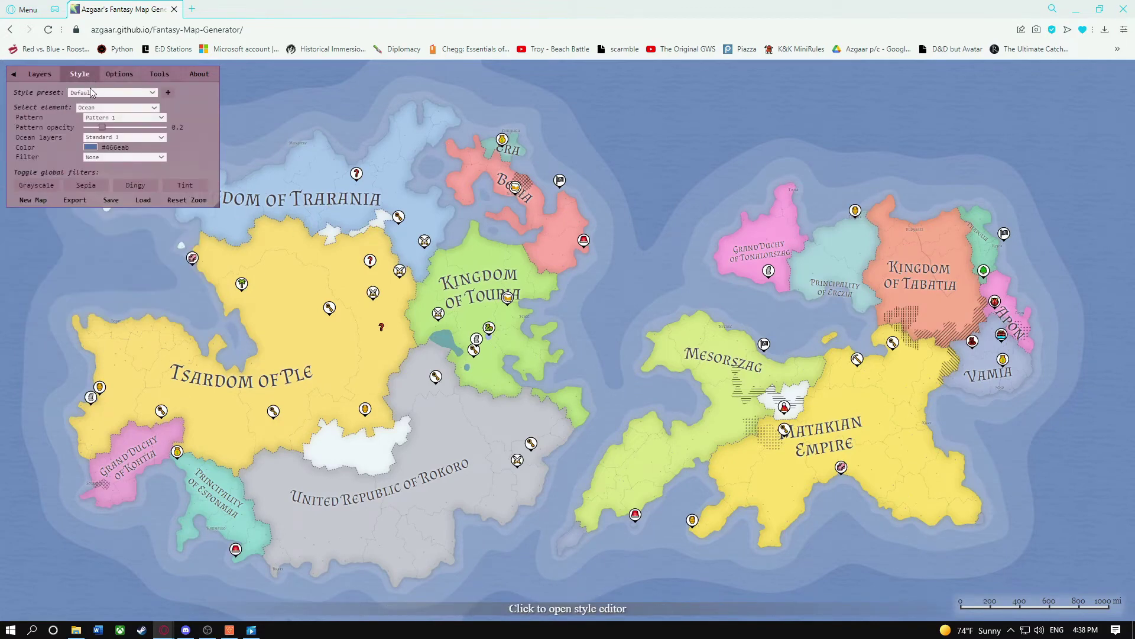
left_click(116, 107)
left_click(97, 247)
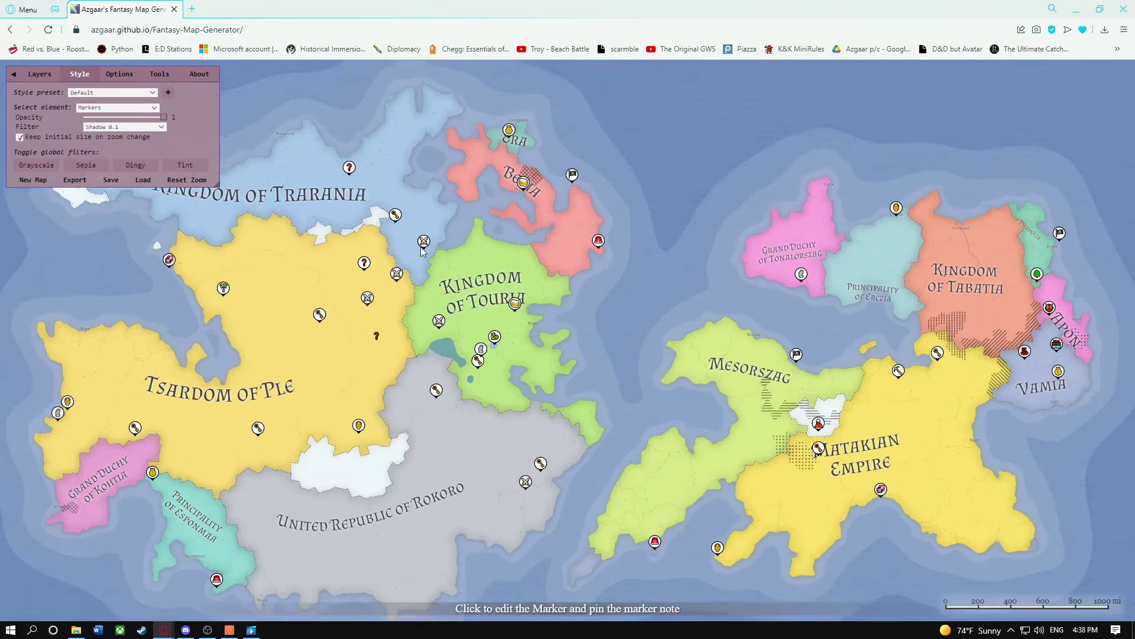
scroll(421, 256, "up", 4)
- Set the battlefield markers' pin shape to No
left_click(424, 244)
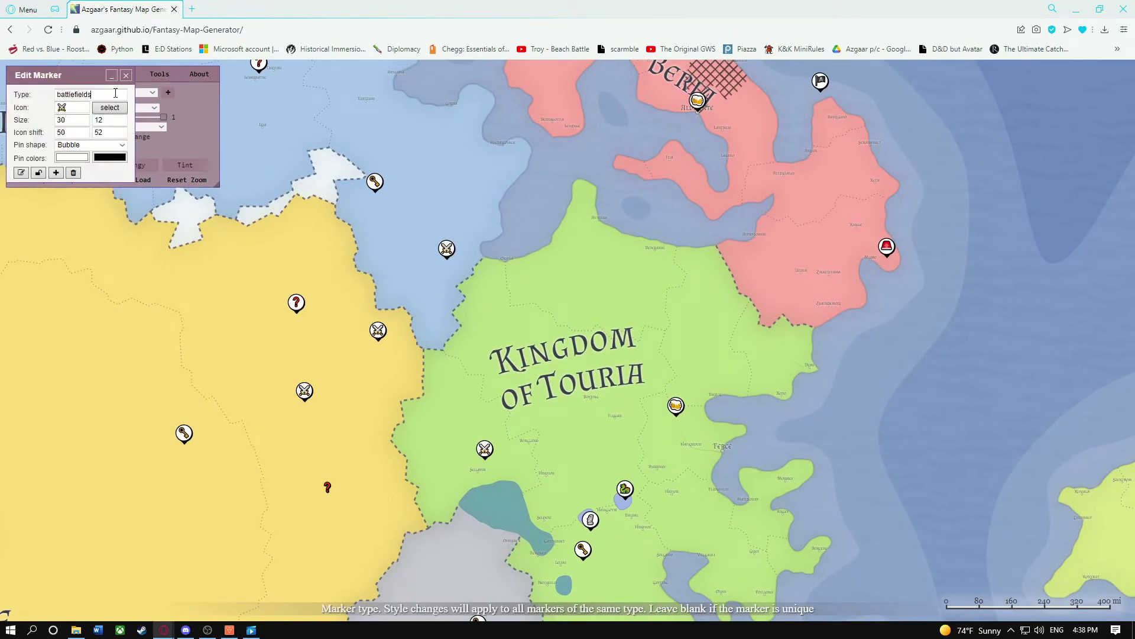
left_click(95, 146)
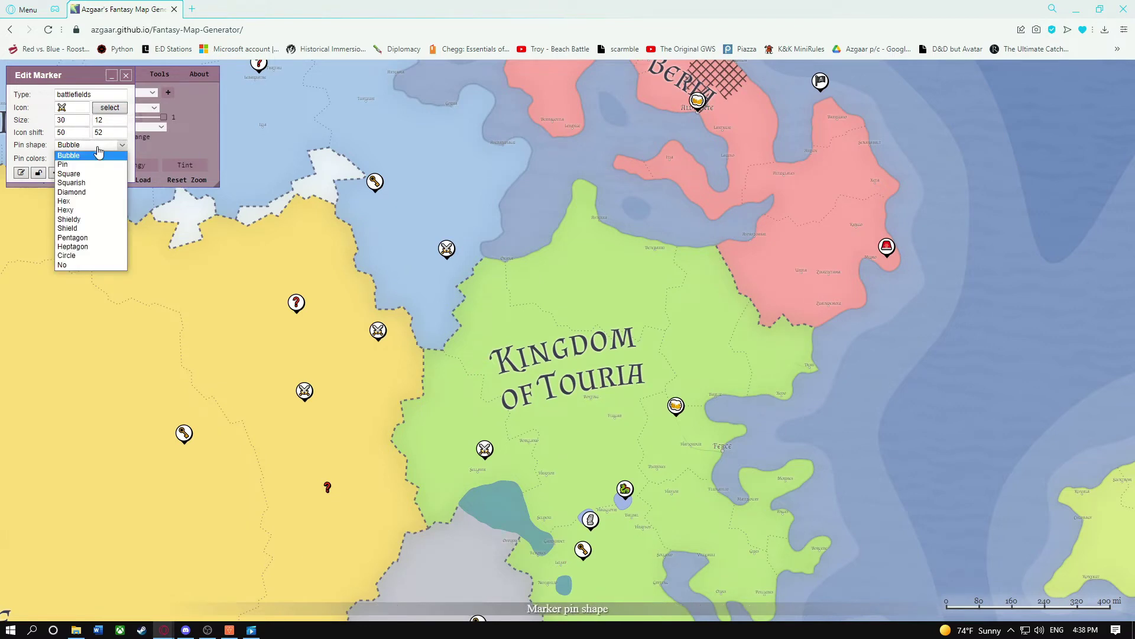
left_click(69, 267)
left_click_drag(395, 251, 431, 268)
left_click(21, 172)
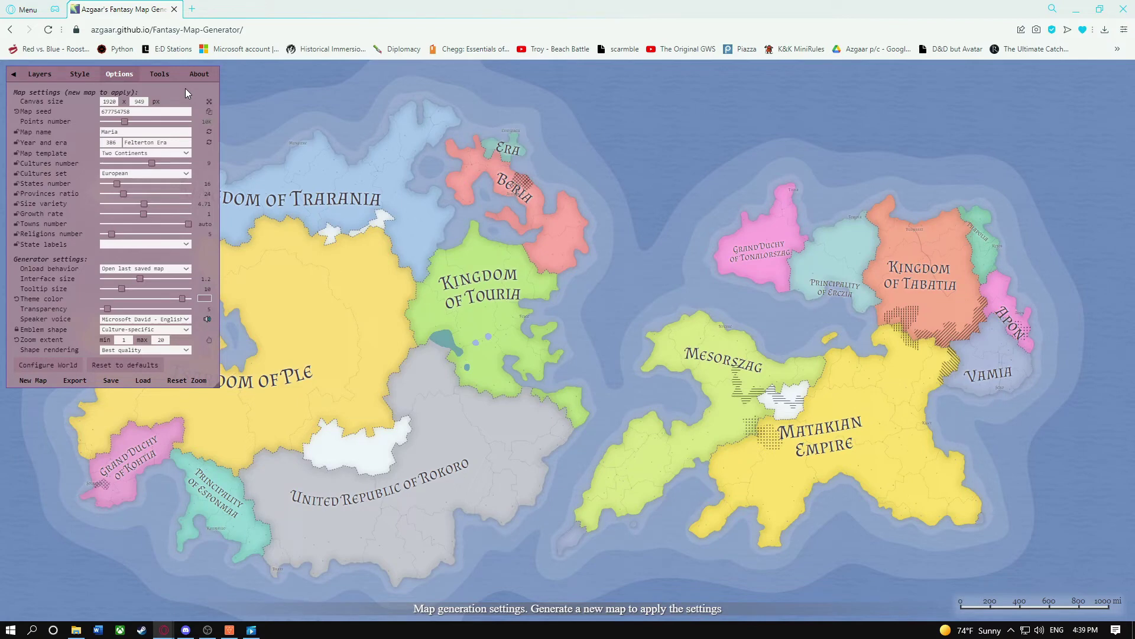
- Check the canvas width, height and map seed values in Options
double_click(109, 102)
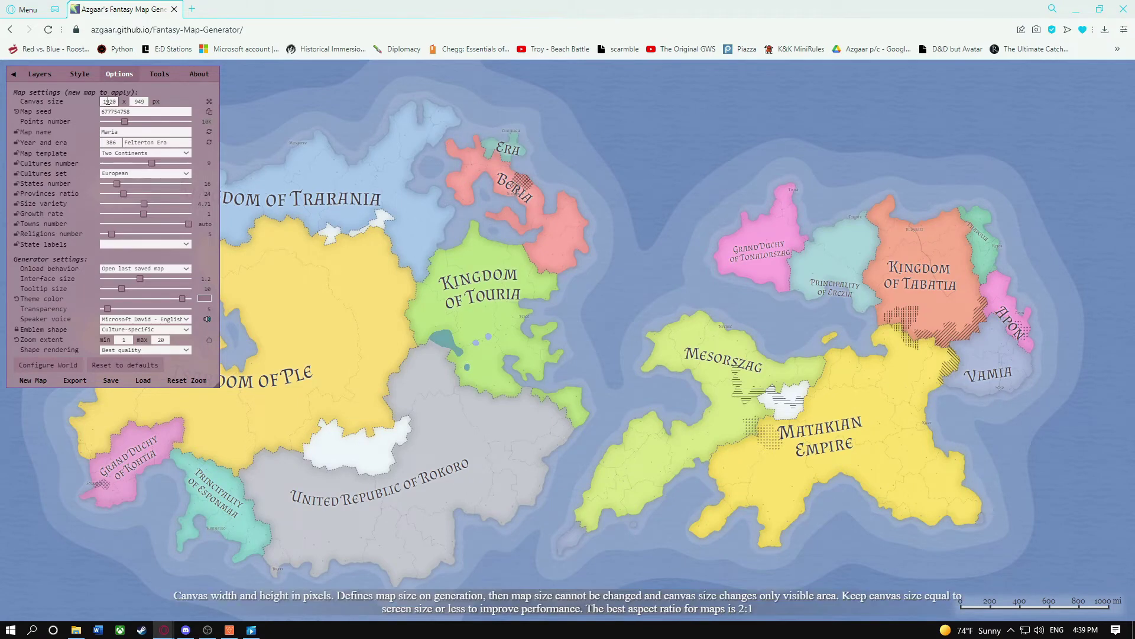
left_click_drag(135, 104, 145, 104)
left_click_drag(138, 111, 91, 112)
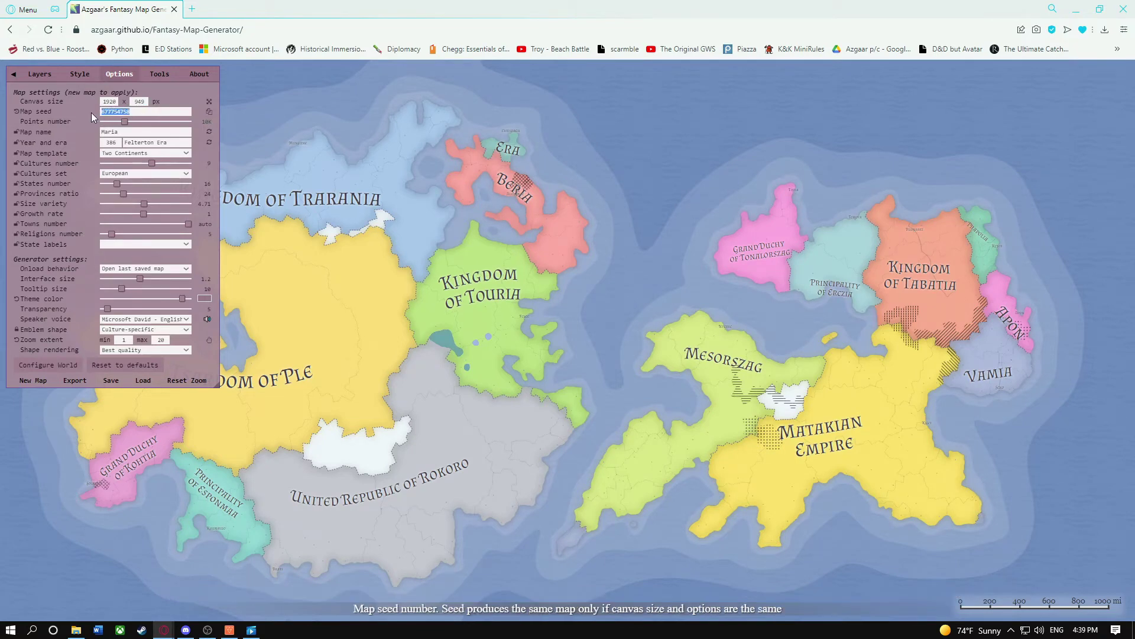
left_click(82, 113)
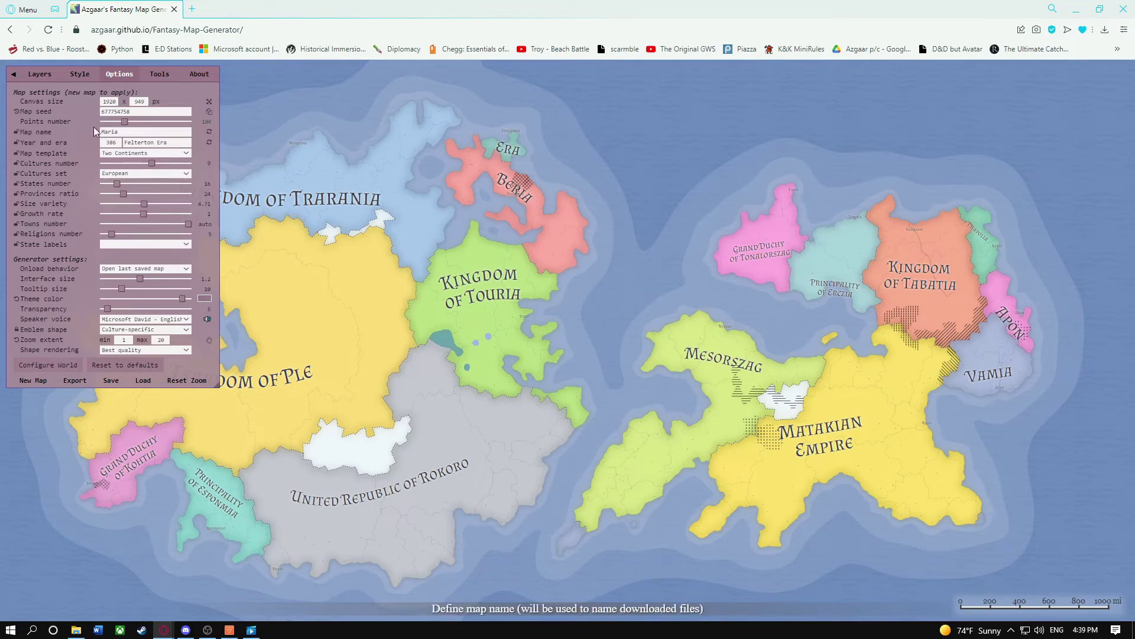
- Regenerate the map name to Haia and the era to 386 Mareth Era
left_click_drag(101, 131, 133, 141)
left_click(123, 143)
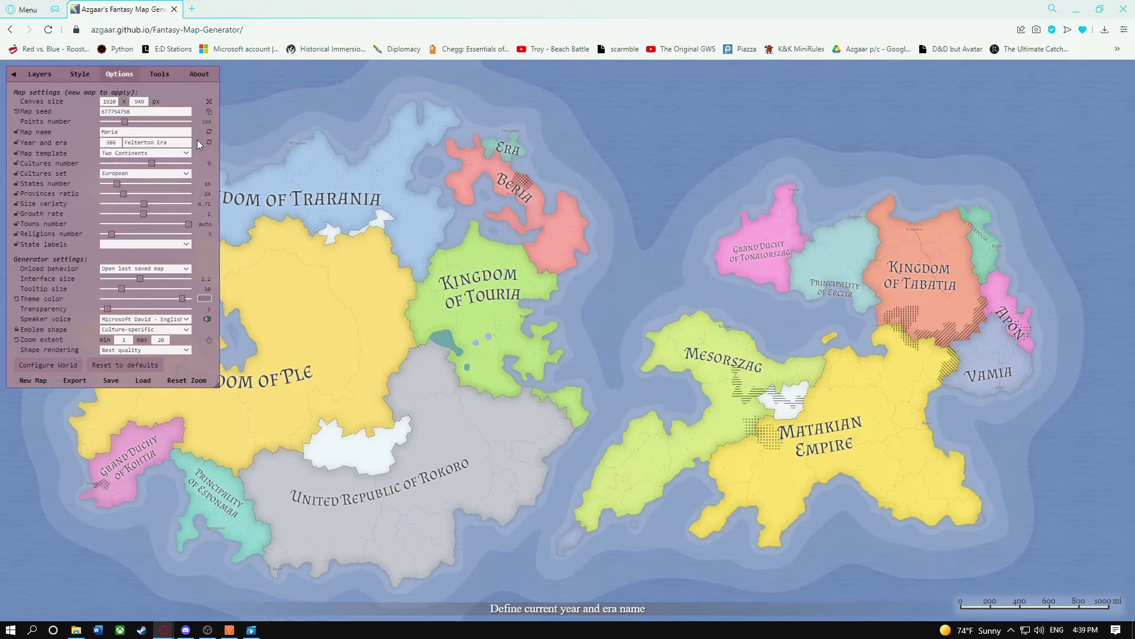
left_click(209, 131)
left_click(209, 143)
- Review the map template and culture set, keeping Two Continents and European unchanged
left_click(142, 152)
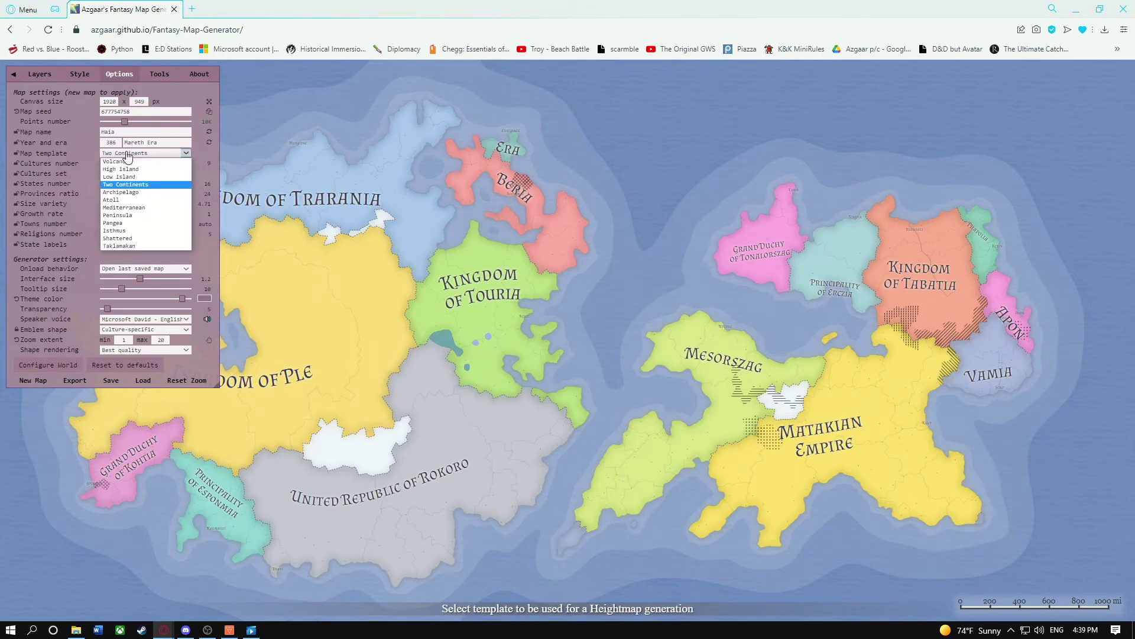
left_click(142, 152)
left_click_drag(135, 131, 86, 137)
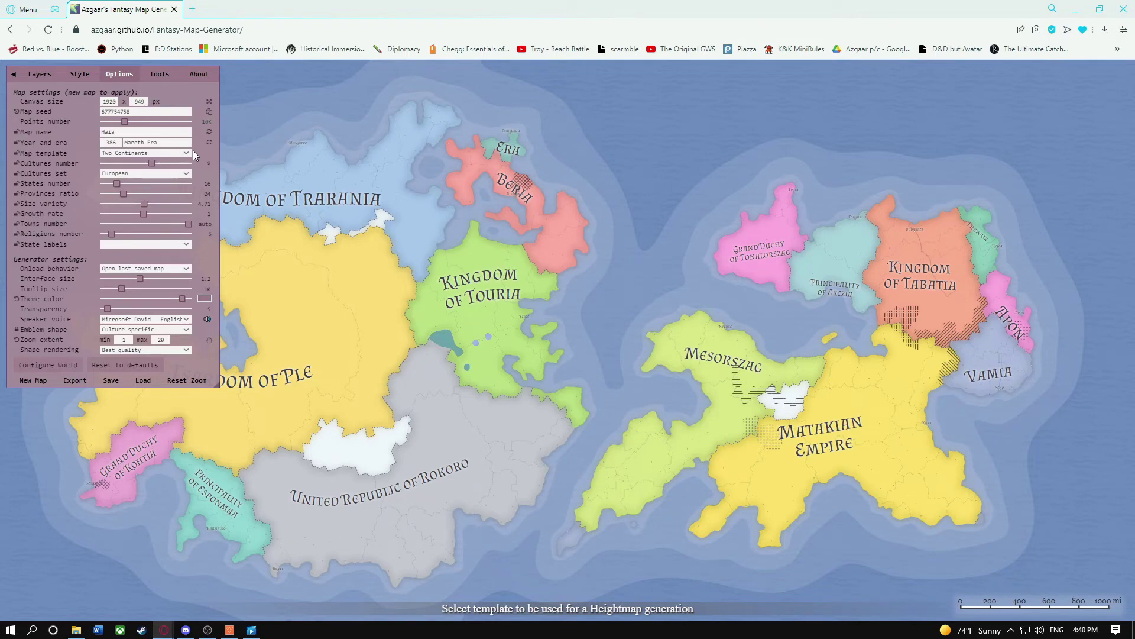
left_click(187, 152)
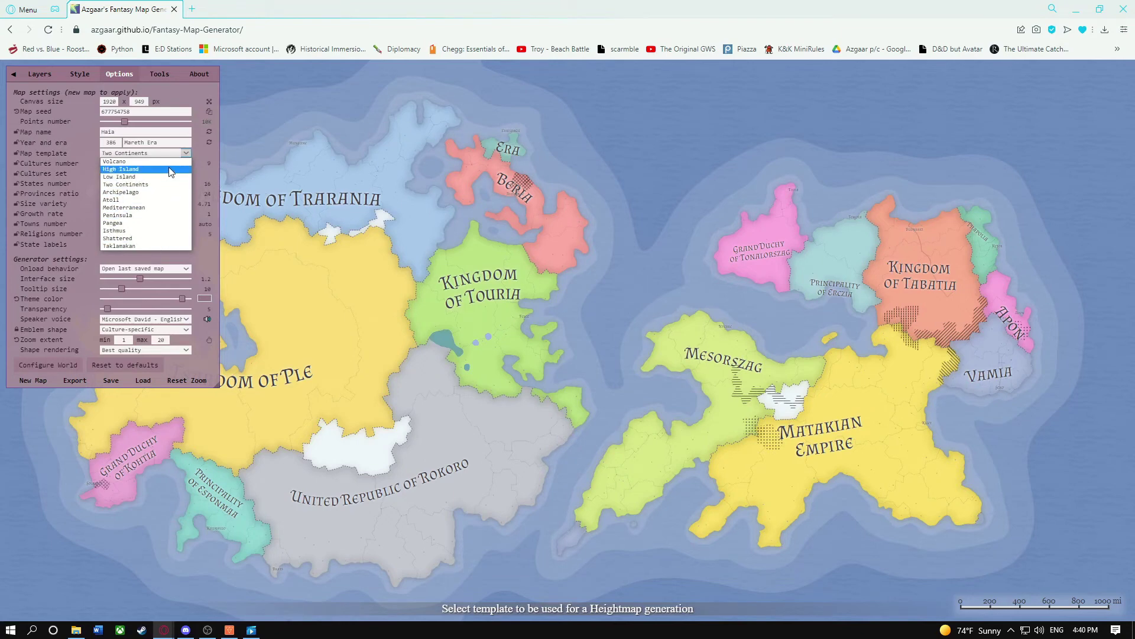
left_click(184, 155)
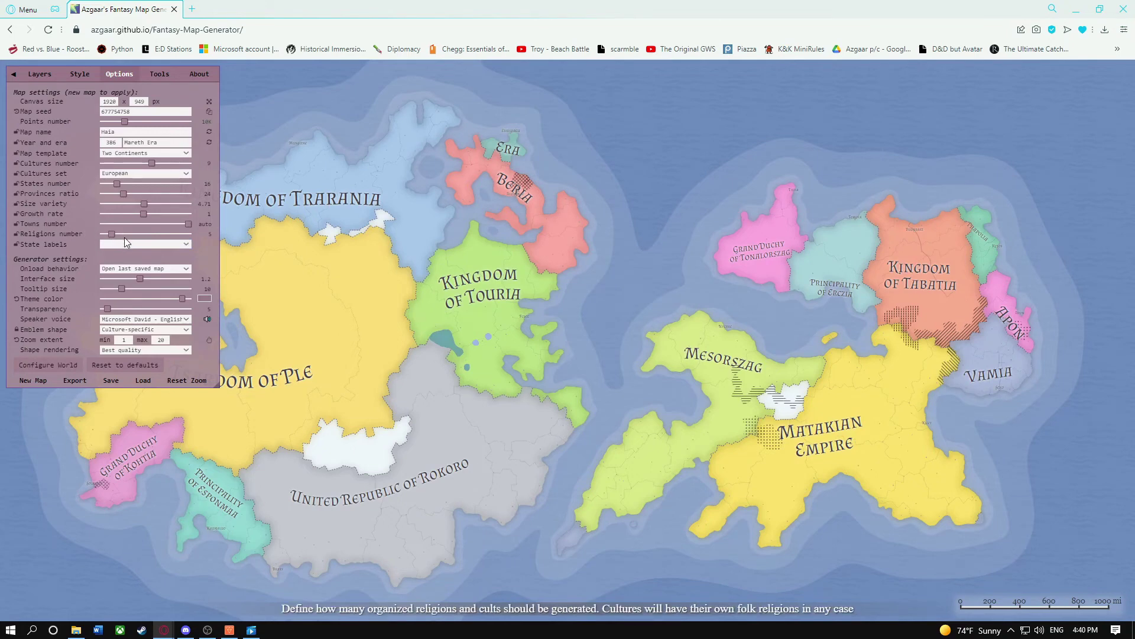
left_click(139, 174)
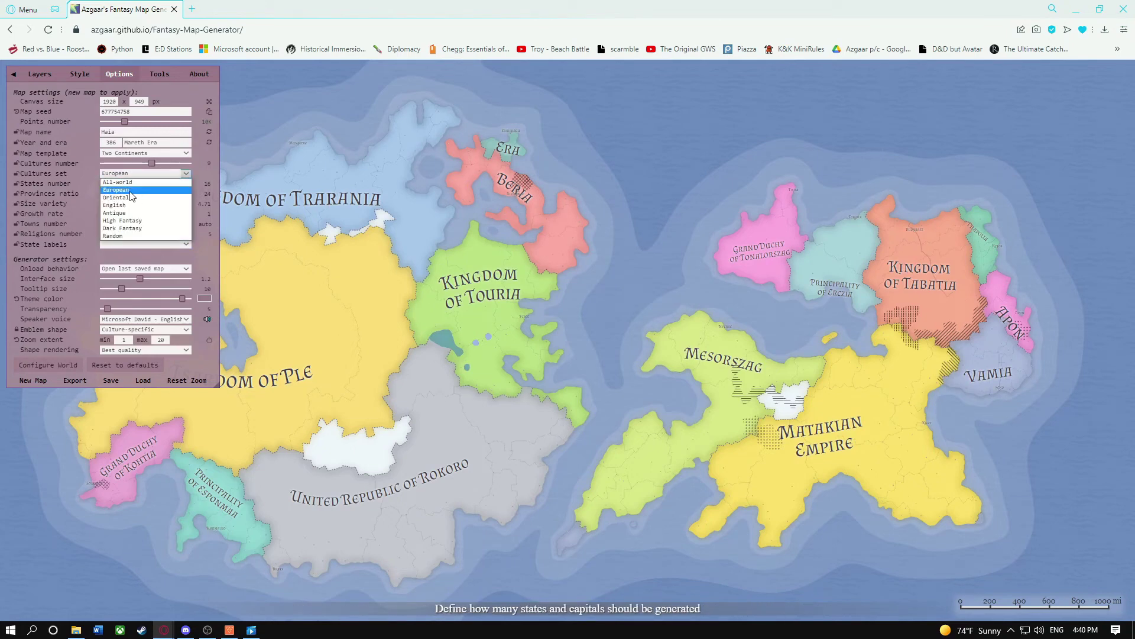
left_click(129, 190)
- In the Cultures Editor, switch the Wildlands culture's namesbase to Dark Elven
left_click(149, 74)
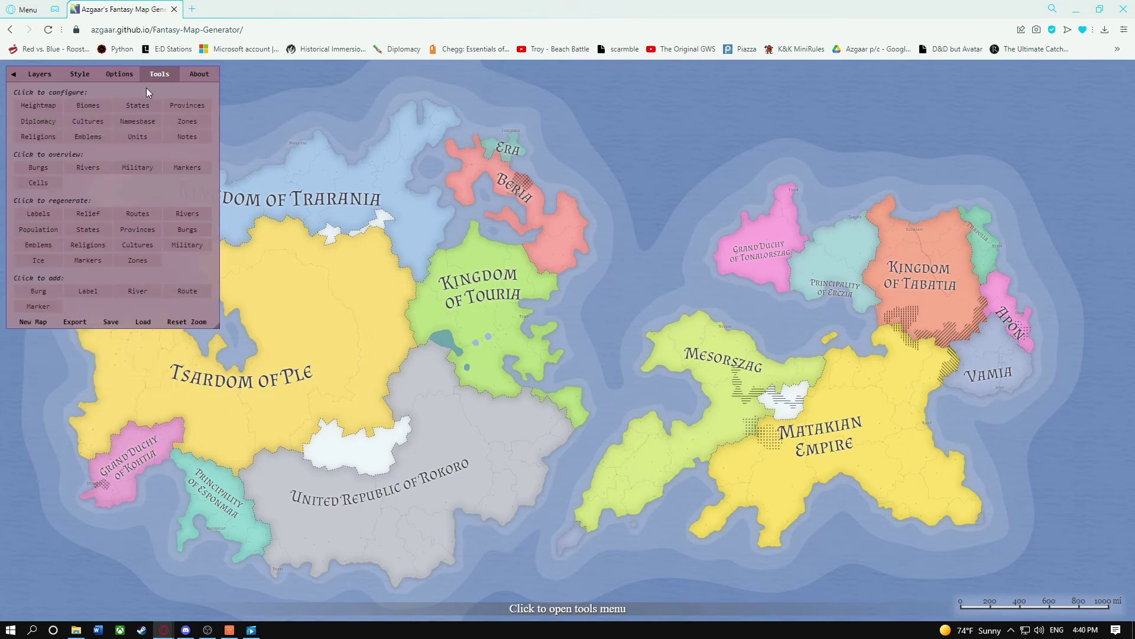
left_click(101, 126)
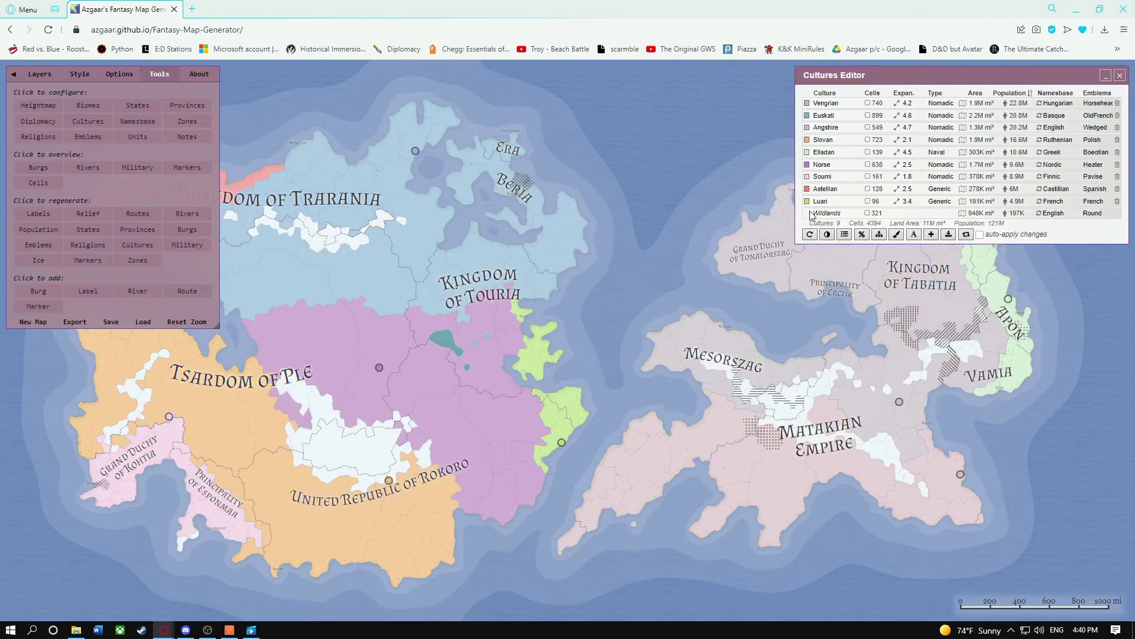
left_click(1062, 214)
scroll(1068, 296, "down", 5)
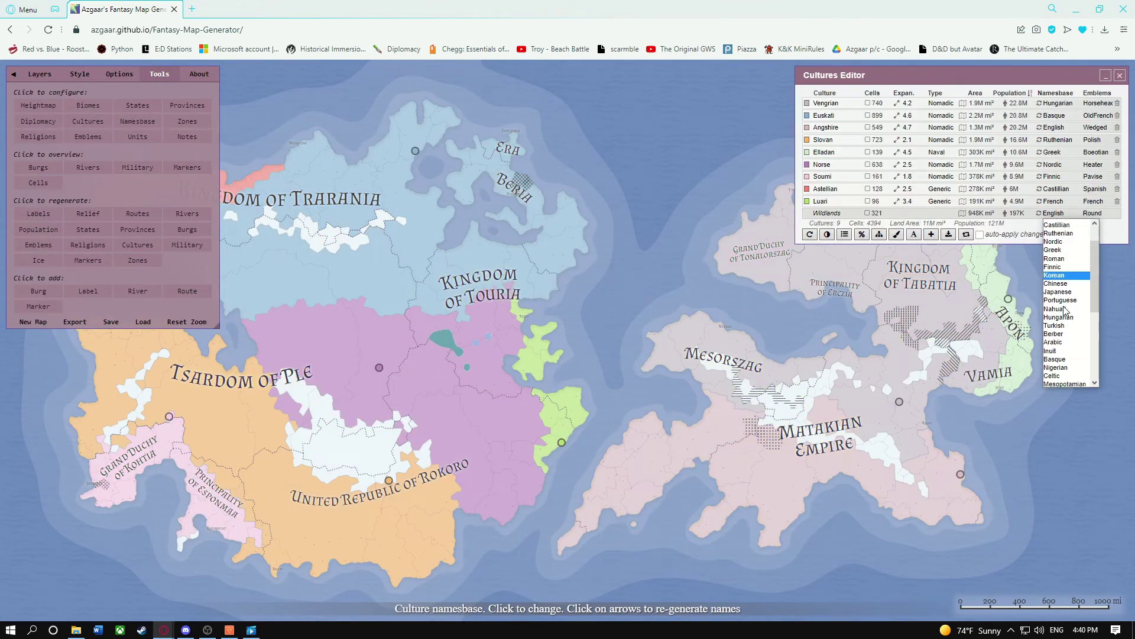
left_click(1071, 324)
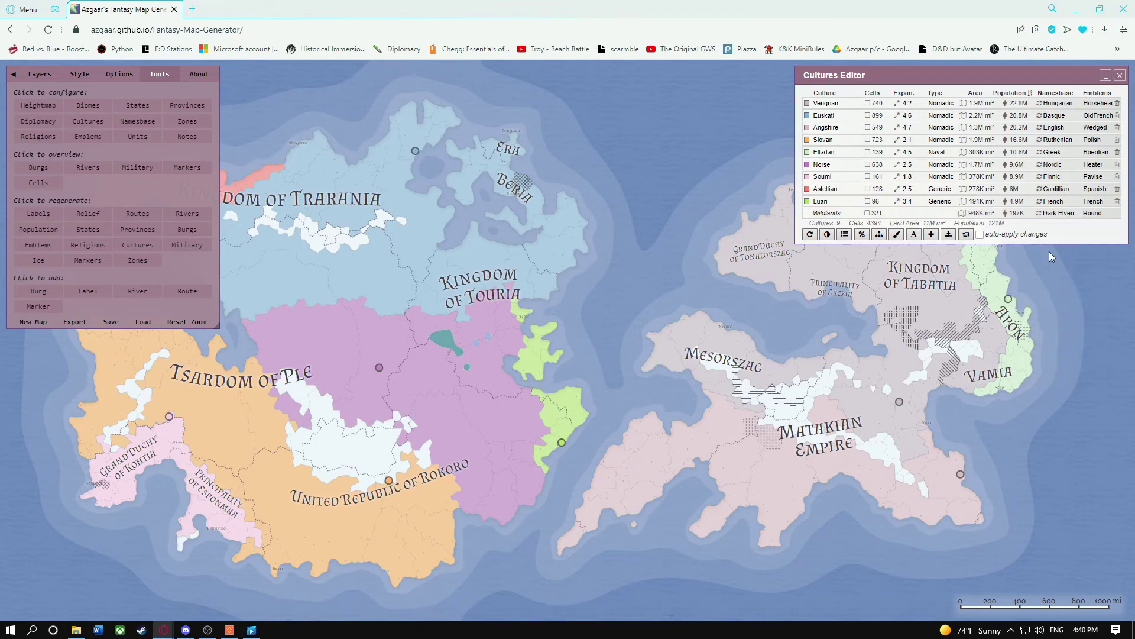
left_click(116, 78)
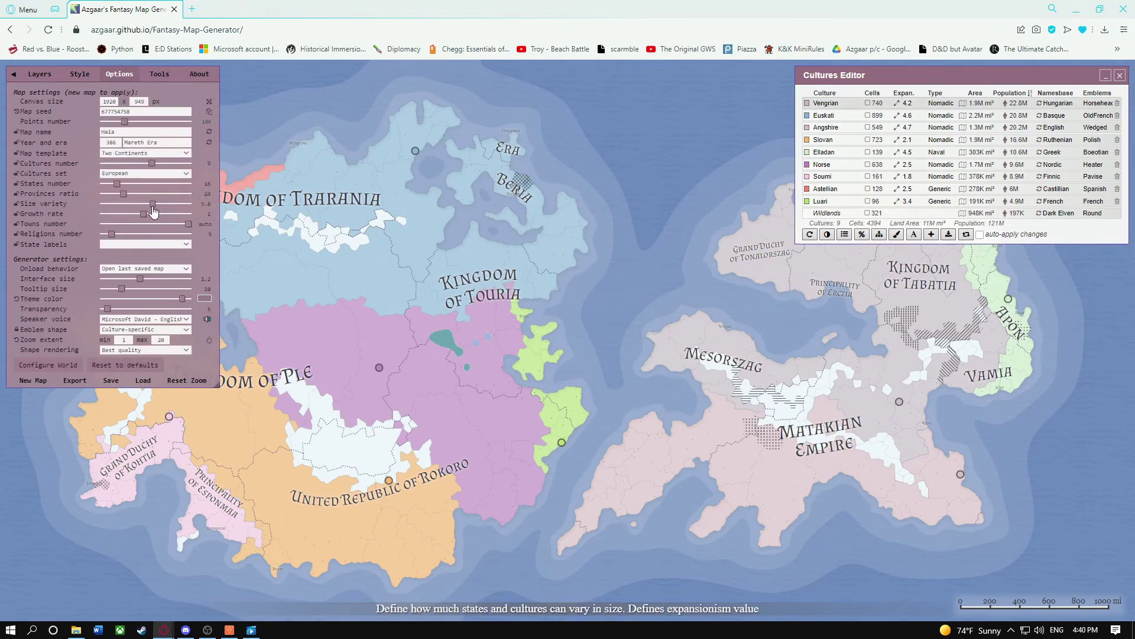
- Raise size variety to about 7.4 and growth rate to 1.8, closing the Cultures Editor
left_click_drag(143, 210, 197, 211)
left_click(1119, 78)
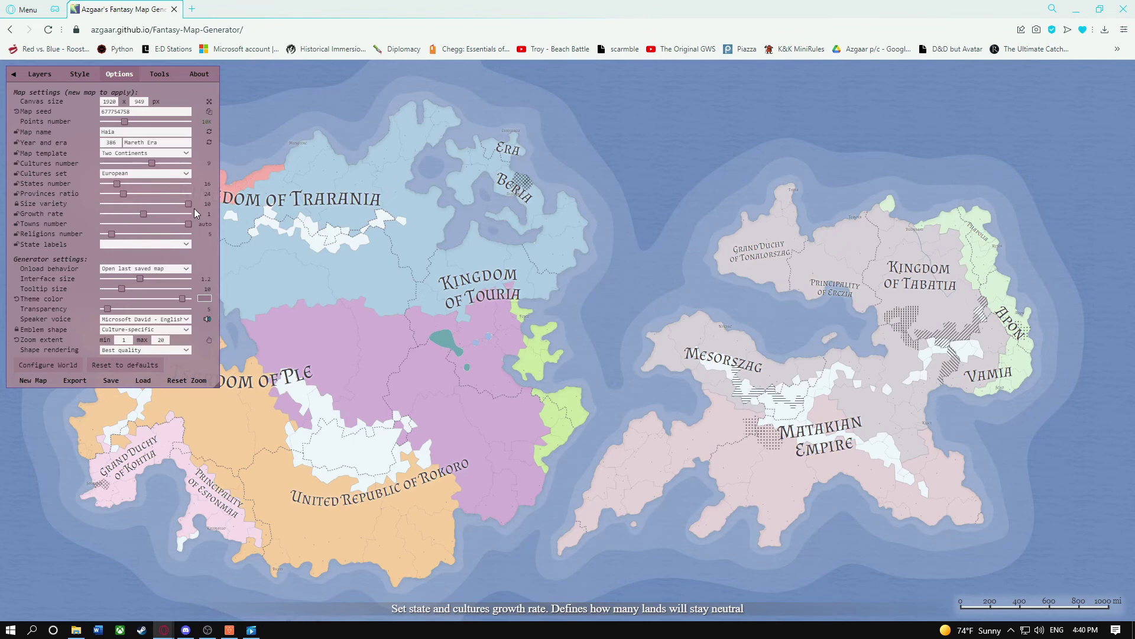
left_click(180, 214)
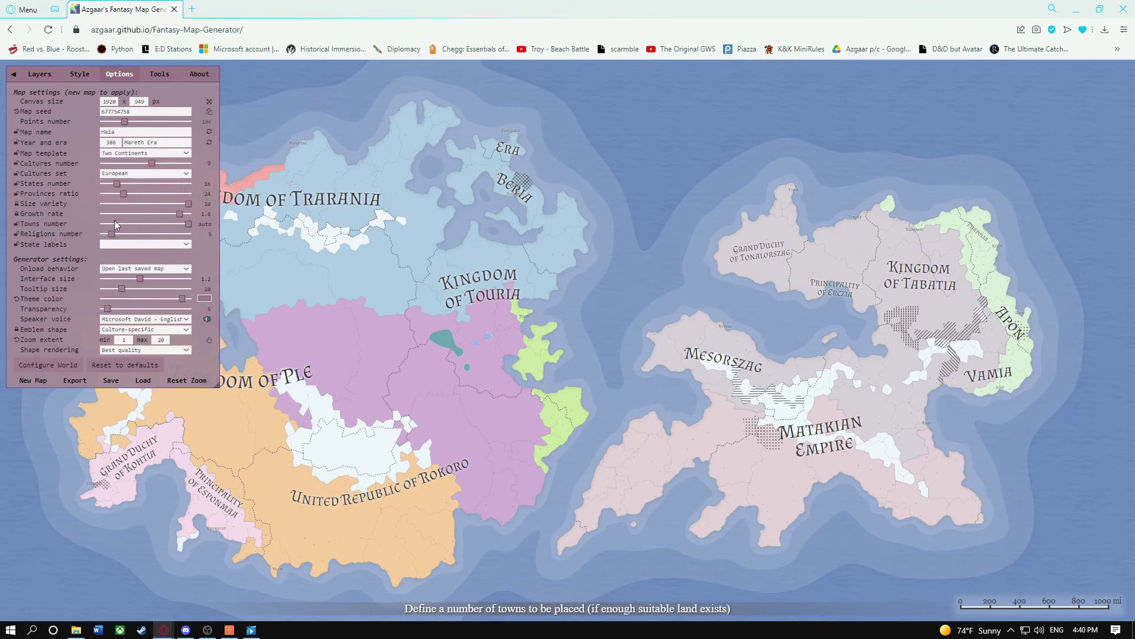
- Apply the Political map layer preset
left_click(34, 74)
left_click(115, 92)
left_click(95, 101)
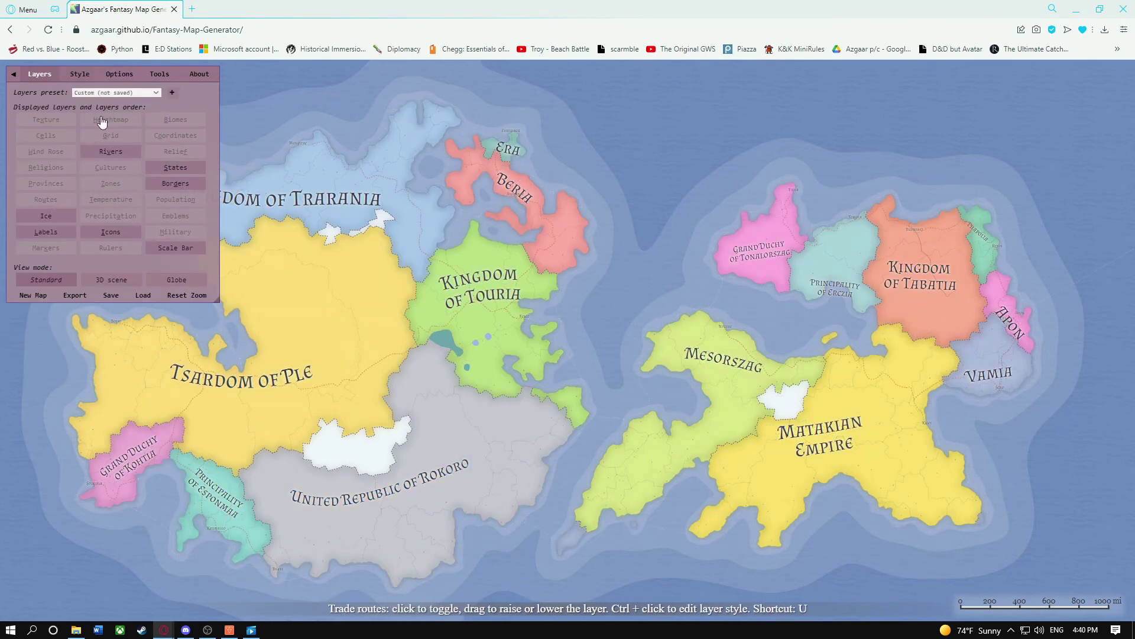
- Set growth rate to 1.5, leaving emblem shape at Culture-specific
left_click(120, 74)
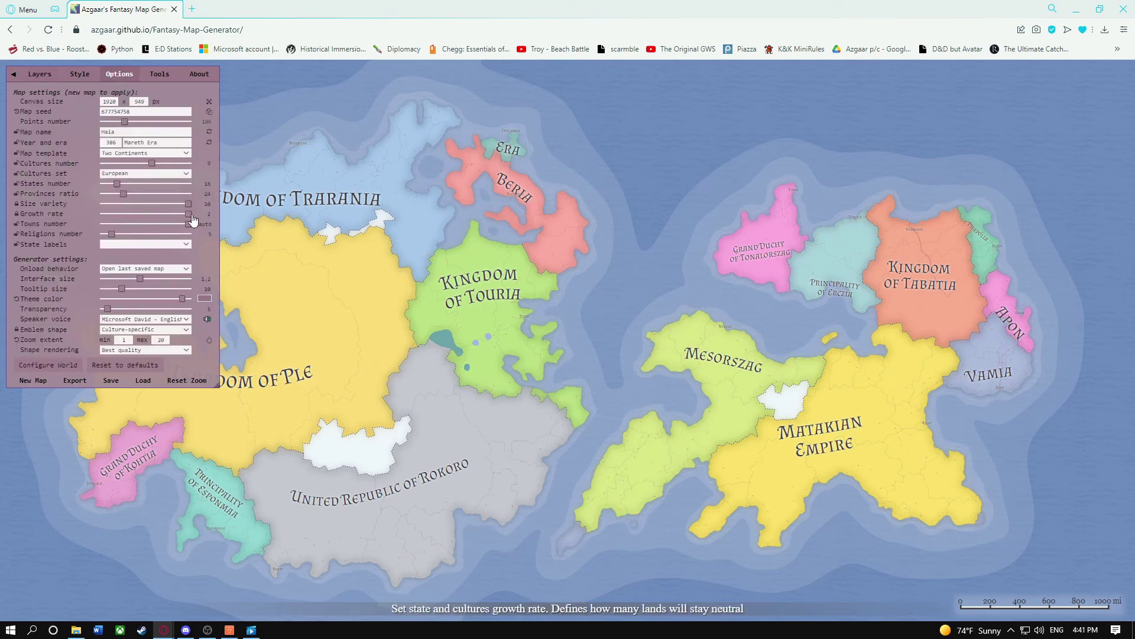
left_click_drag(192, 216, 168, 217)
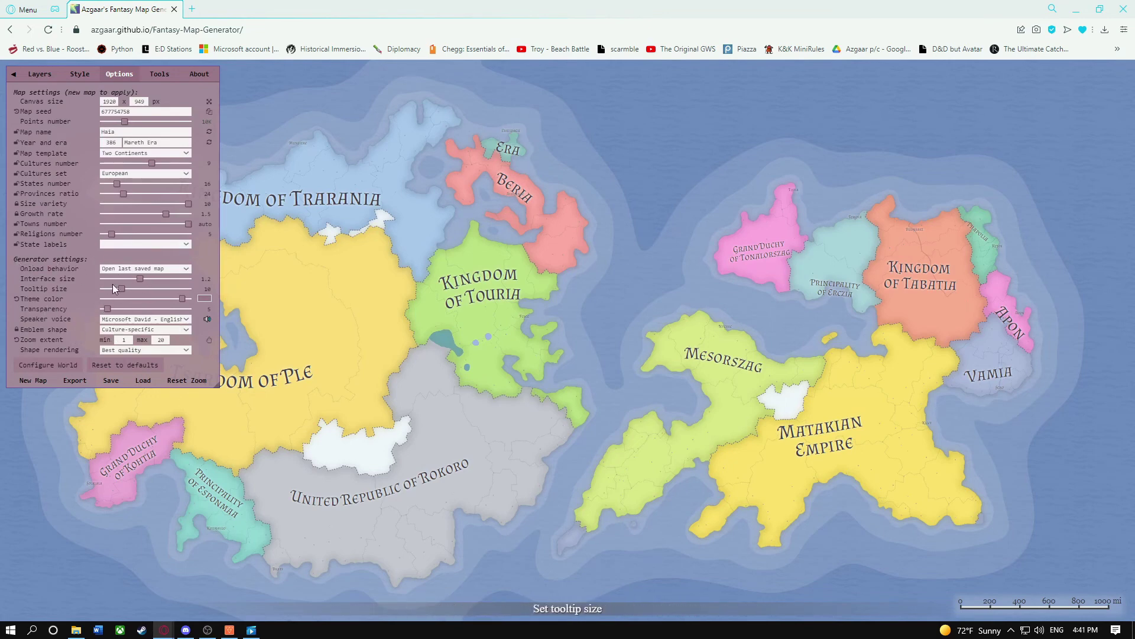
left_click(125, 330)
left_click(166, 345)
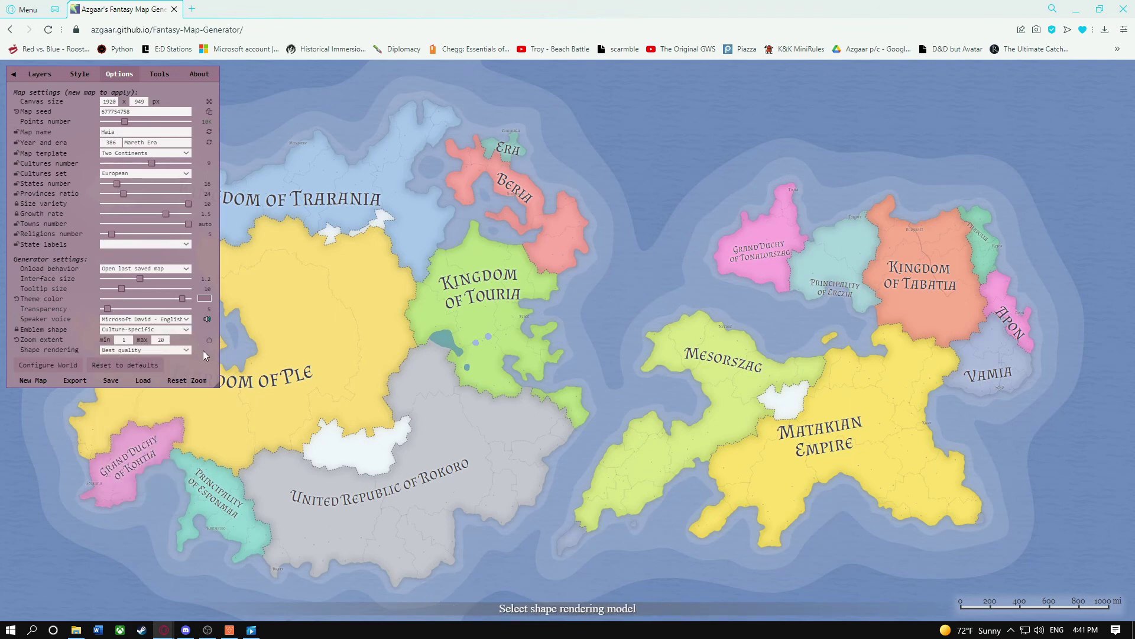
- Open the generator's online resources page with F1 and scroll down it
key("F1")
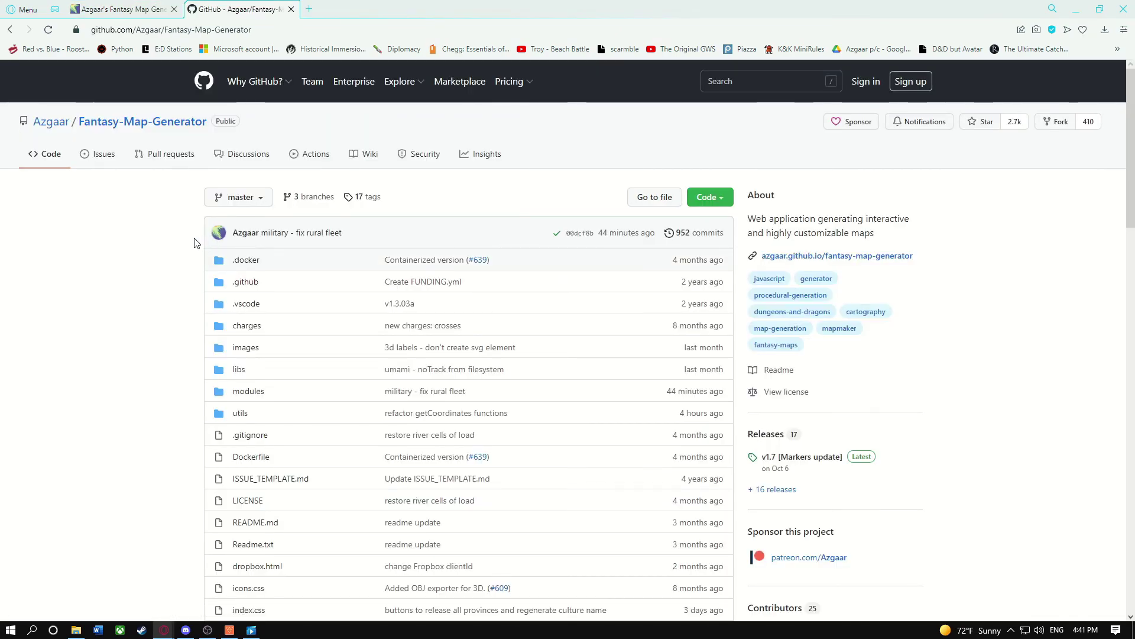
scroll(196, 243, "down", 7)
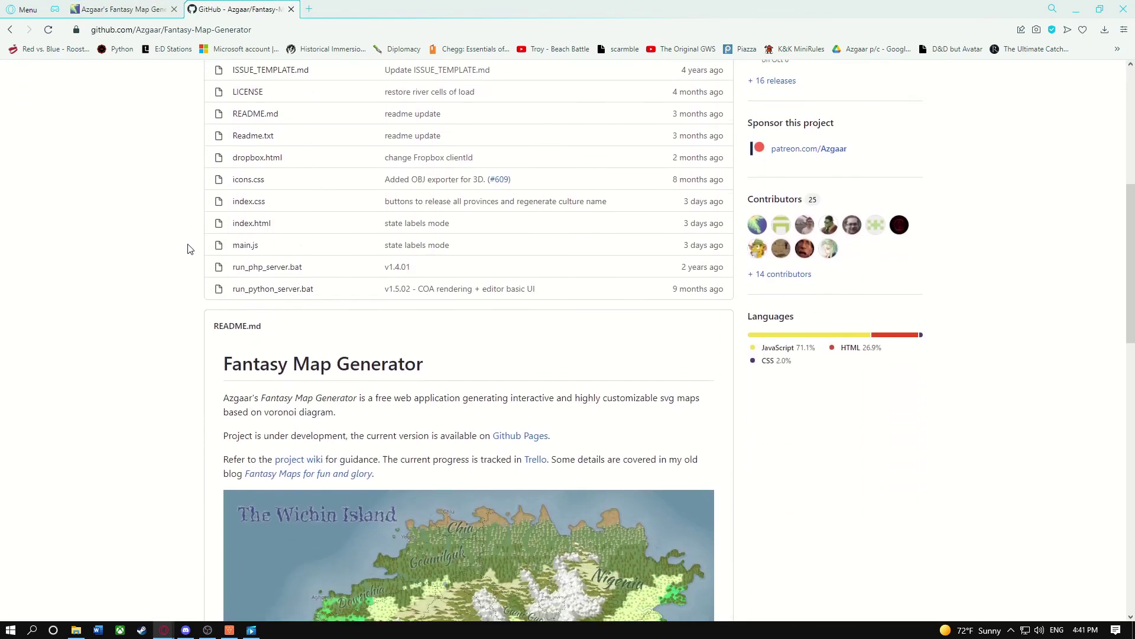
scroll(184, 234, "down", 2)
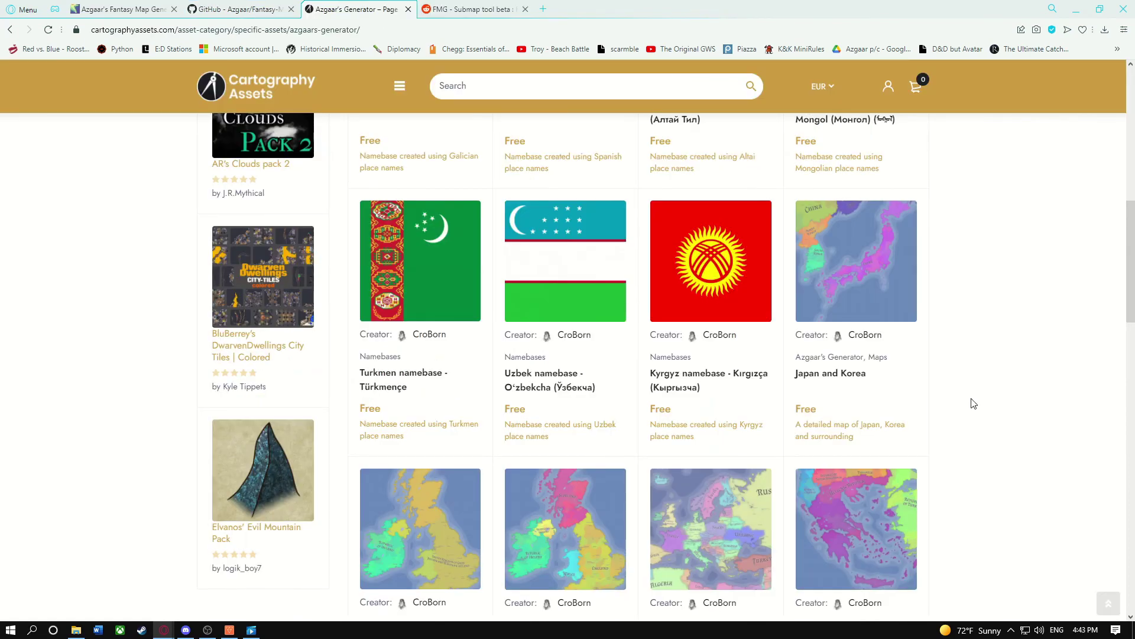
- Browse the Azgaar's Generator namebases and maps, then switch to the Reddit Submap tool post
scroll(974, 403, "down", 6)
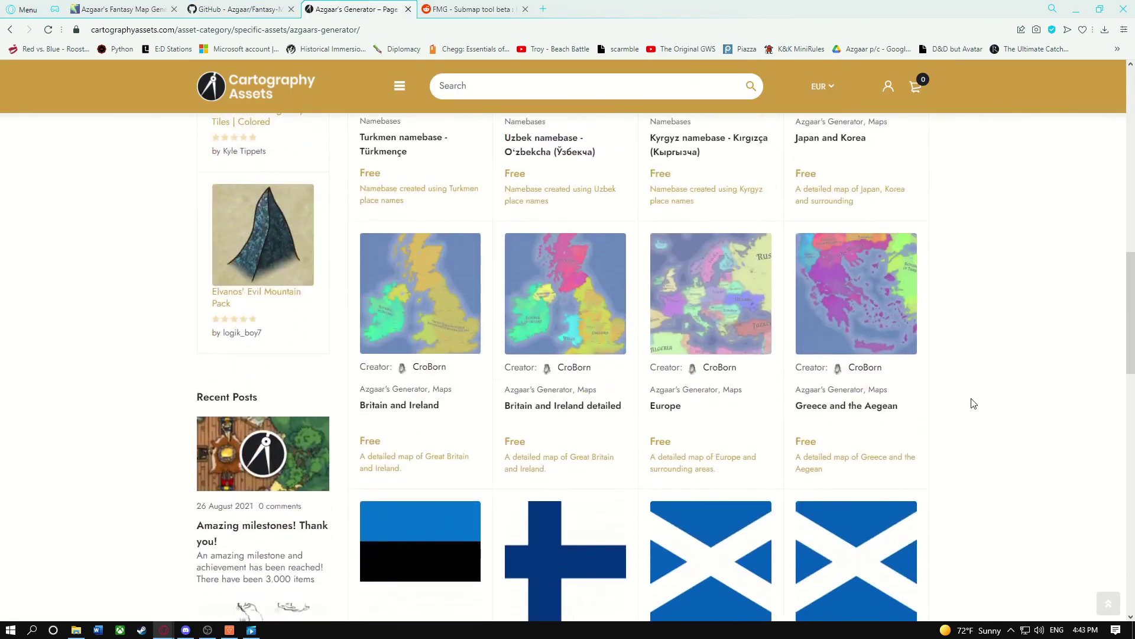
scroll(974, 403, "up", 3)
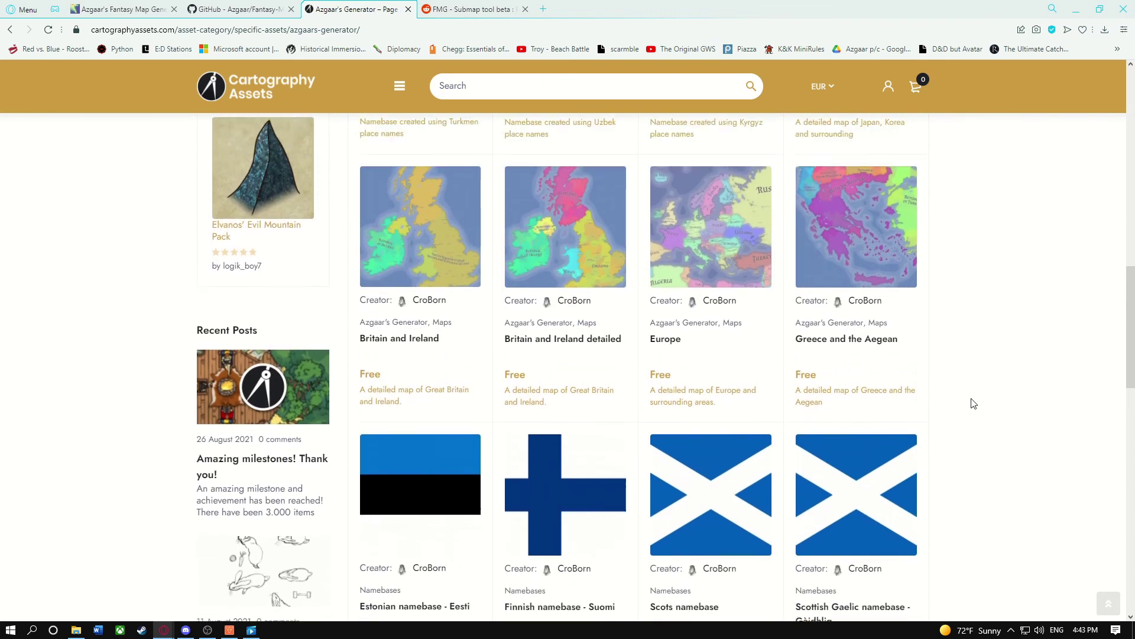
scroll(973, 403, "up", 1)
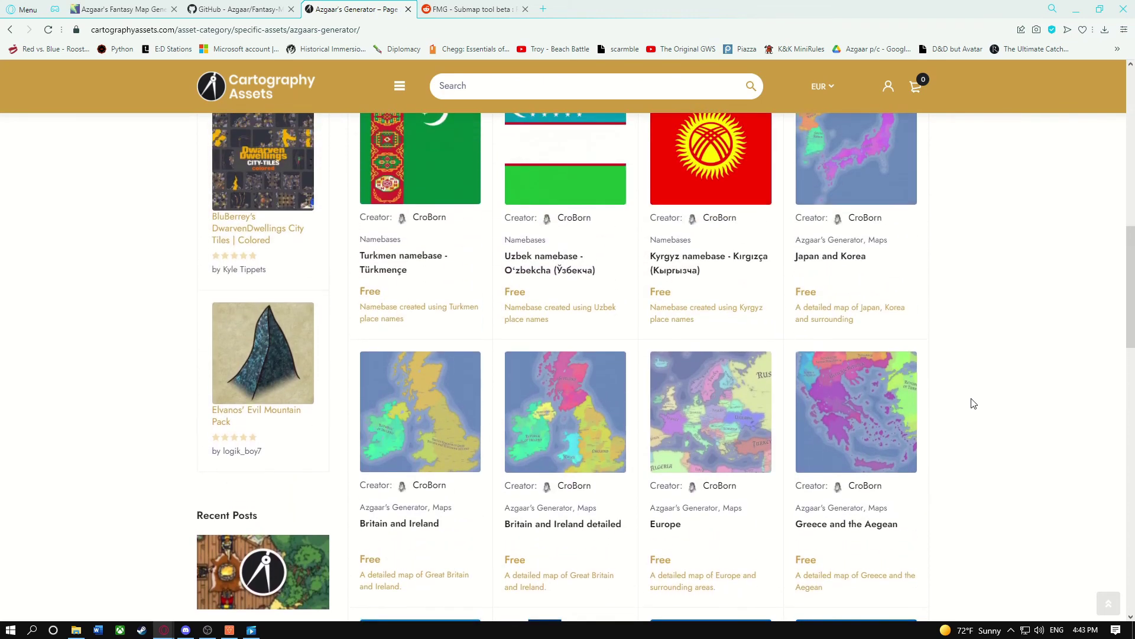
scroll(974, 403, "down", 1)
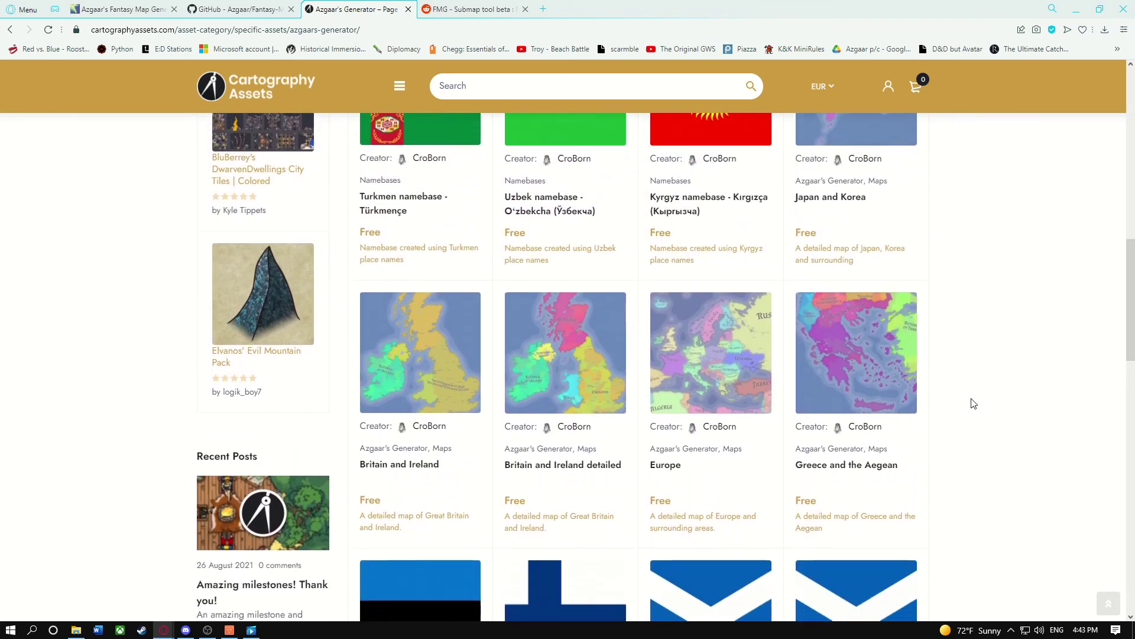
key("ctrl+Tab")
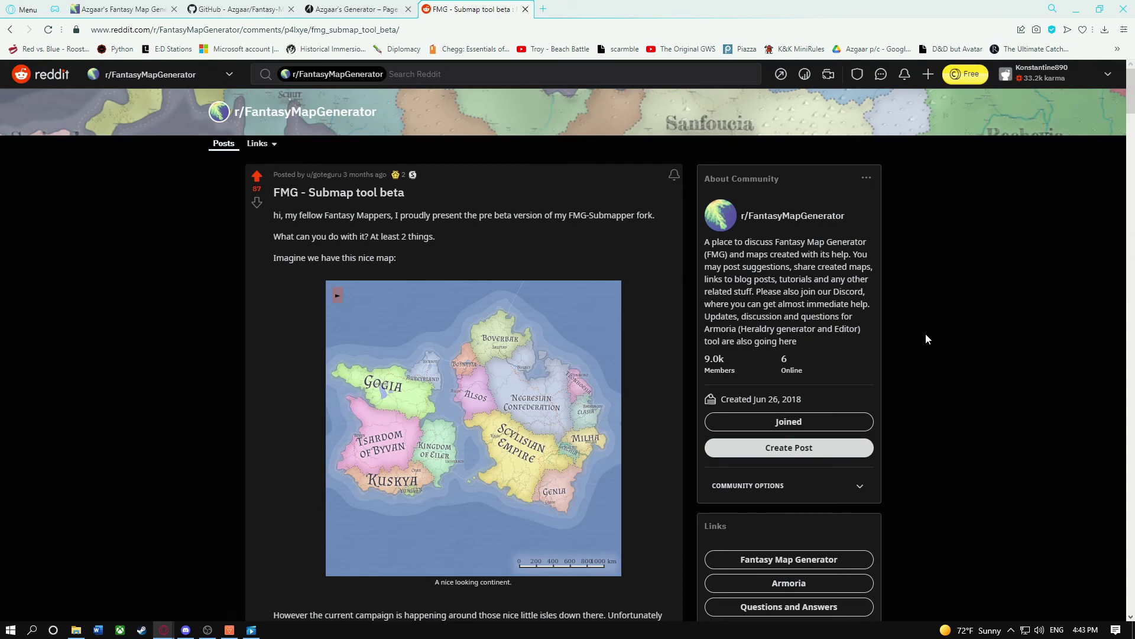
- Scroll past the example maps to the submapper fork link and comment box
scroll(926, 335, "down", 5)
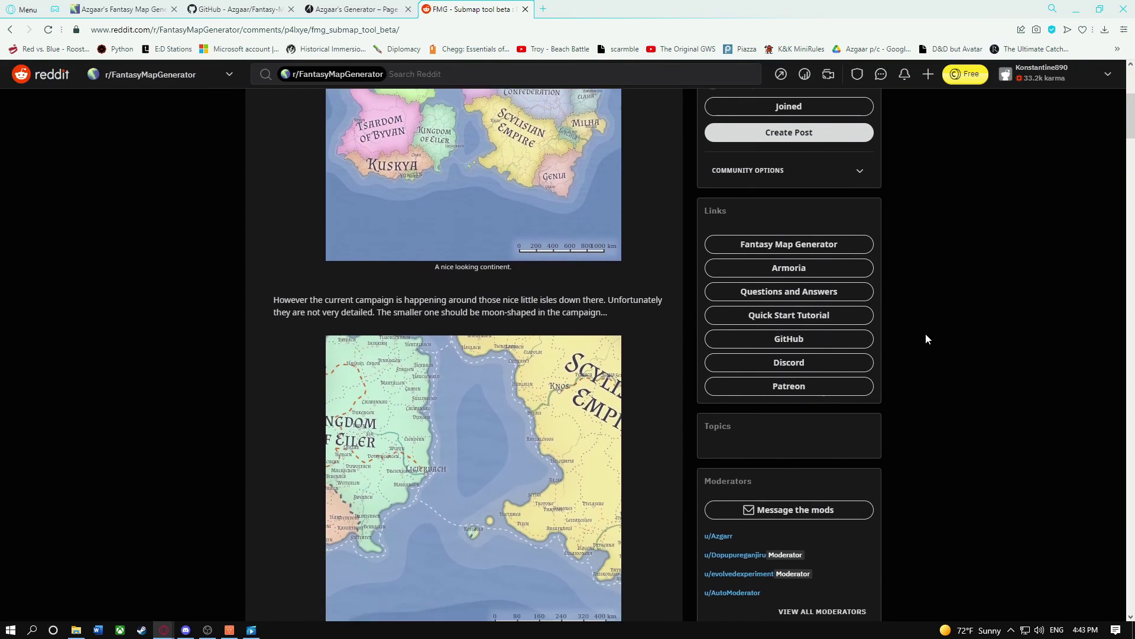
scroll(926, 338, "down", 8)
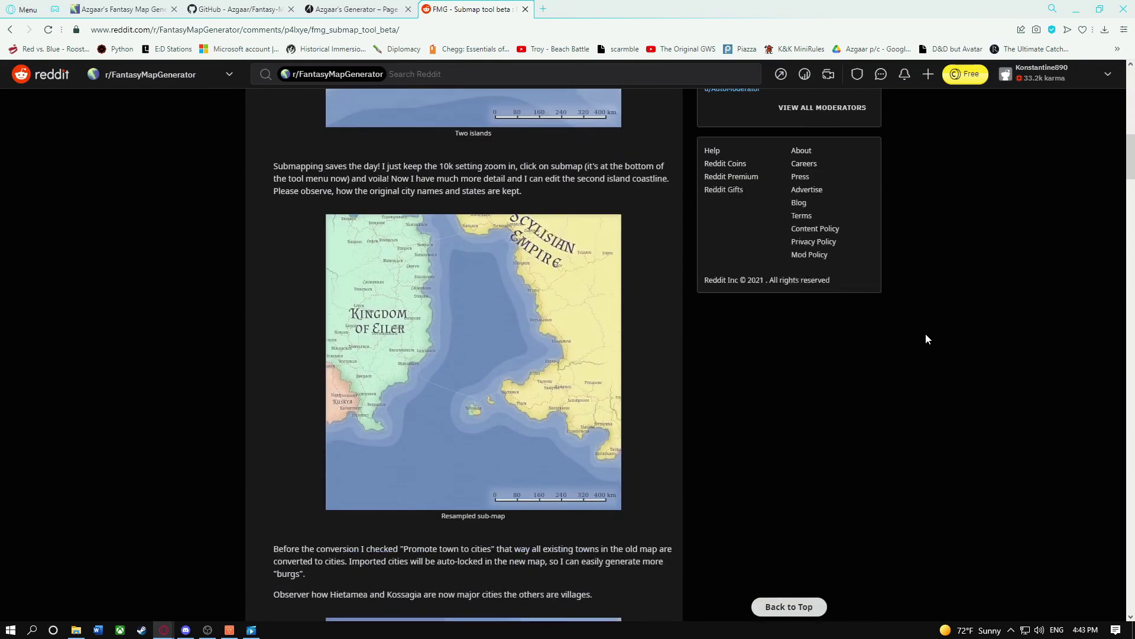
scroll(926, 334, "down", 8)
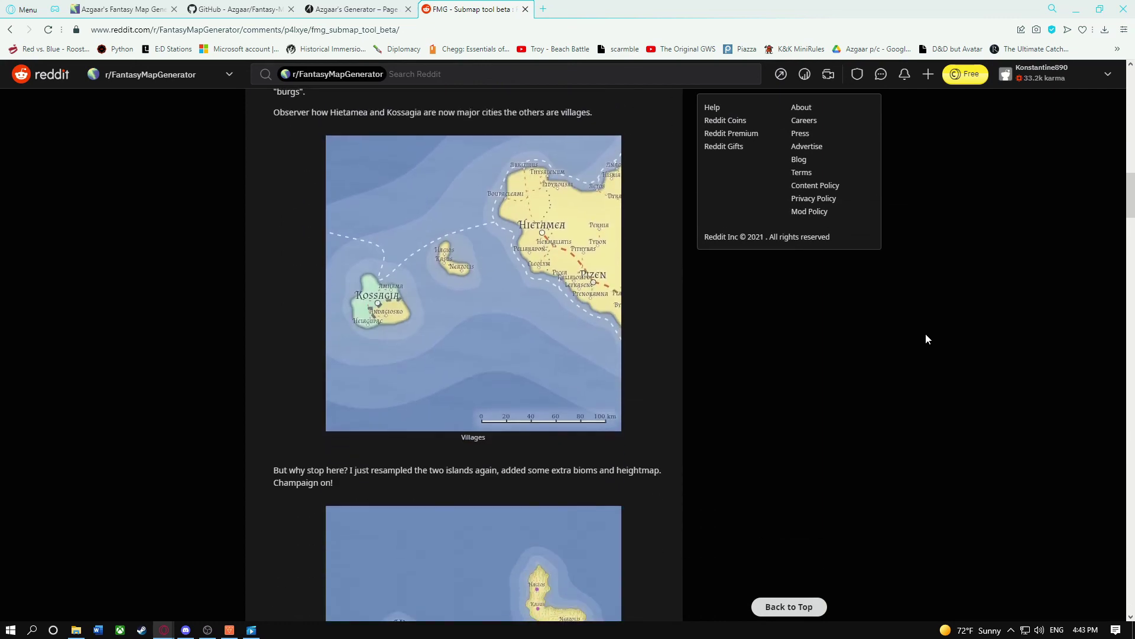
scroll(926, 338, "down", 10)
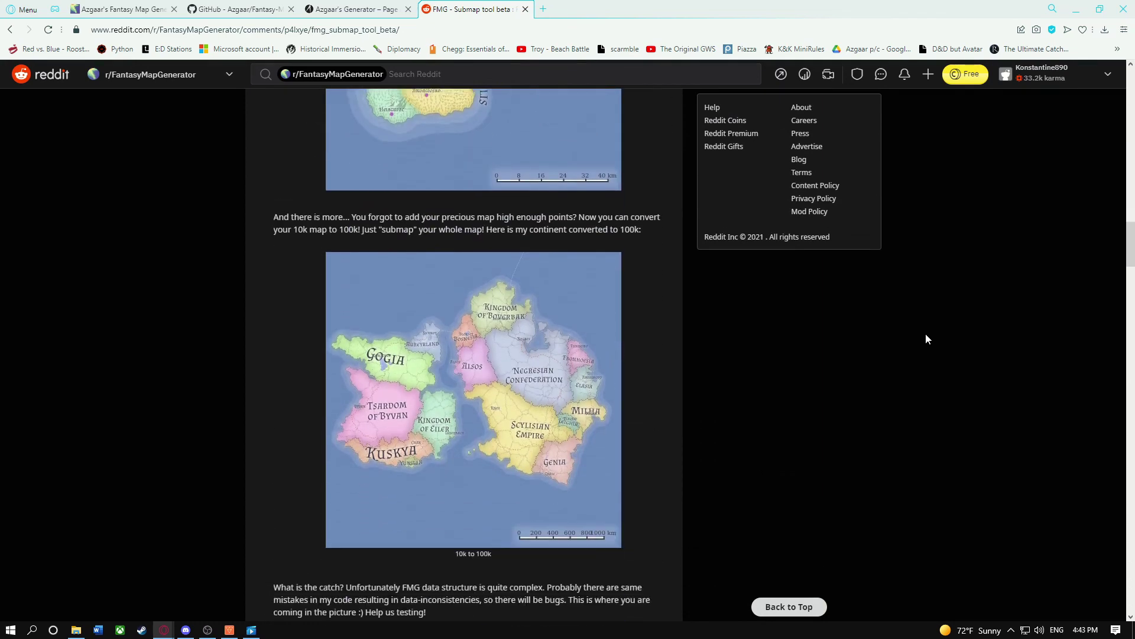
scroll(925, 339, "down", 4)
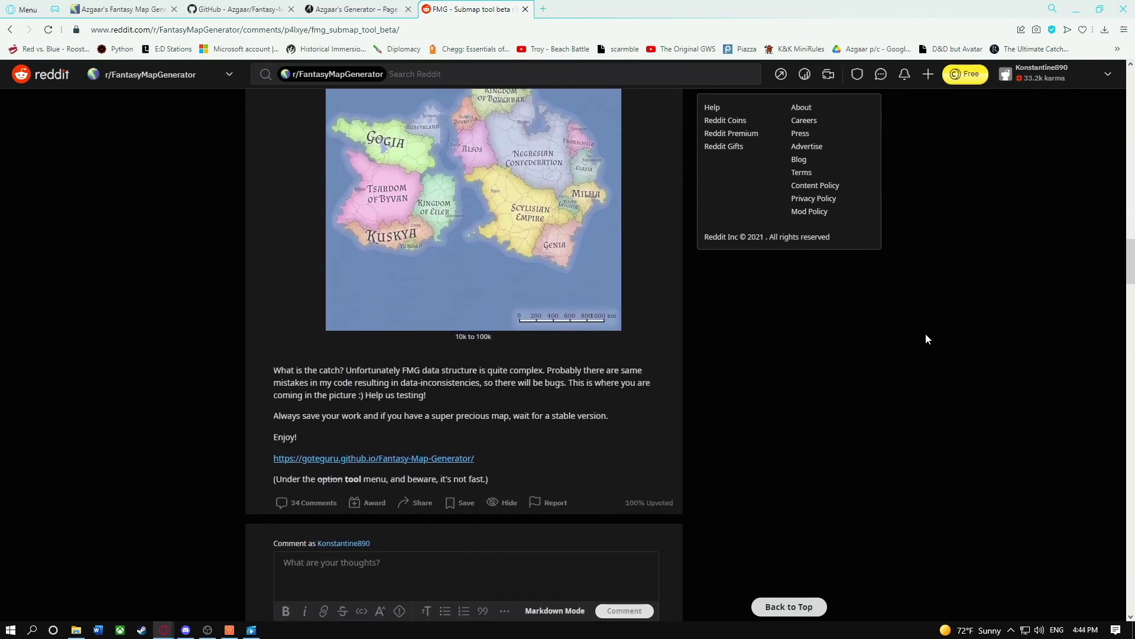